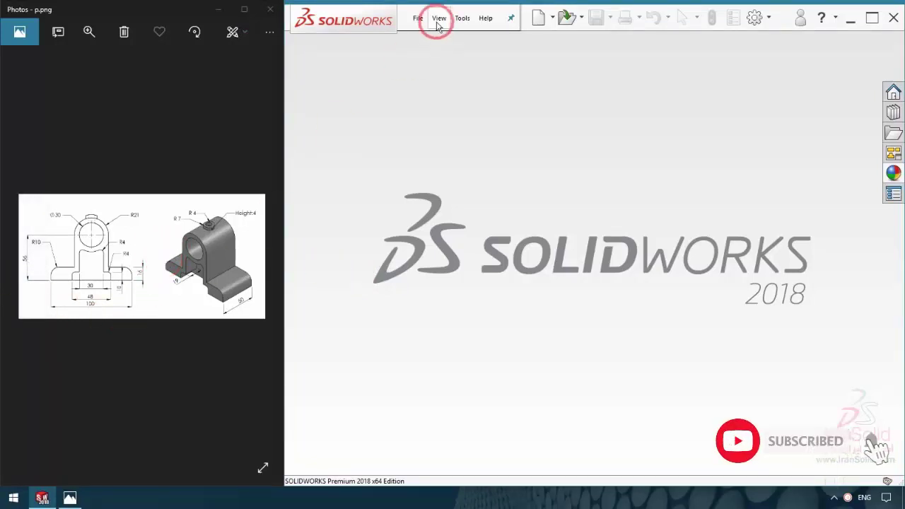
Step: Create a new part and start a sketch on the Front Plane
click(416, 19)
click(363, 39)
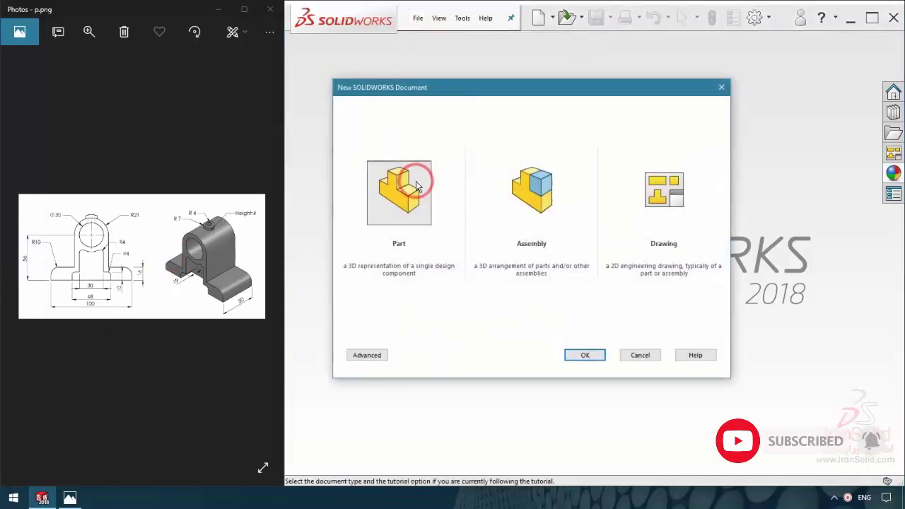
double_click(417, 186)
scroll(97, 272, up, 2)
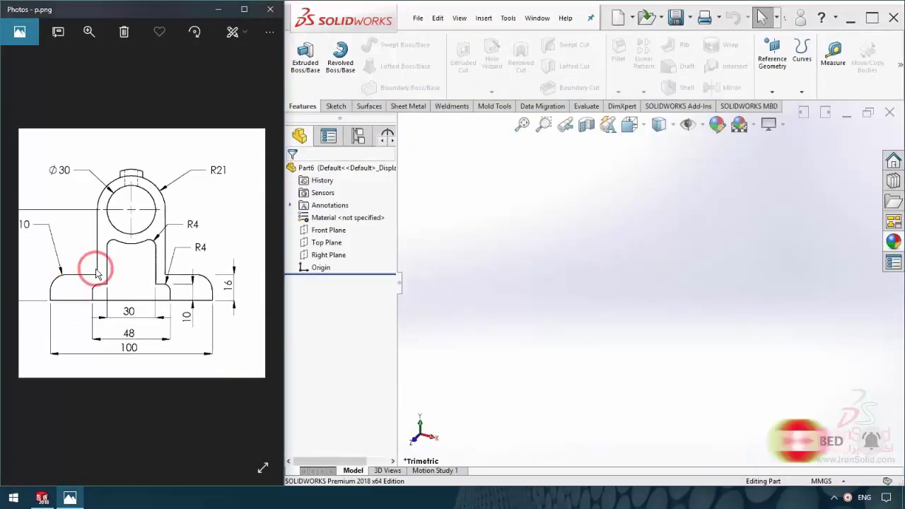
scroll(98, 272, down, 1)
scroll(99, 269, up, 1)
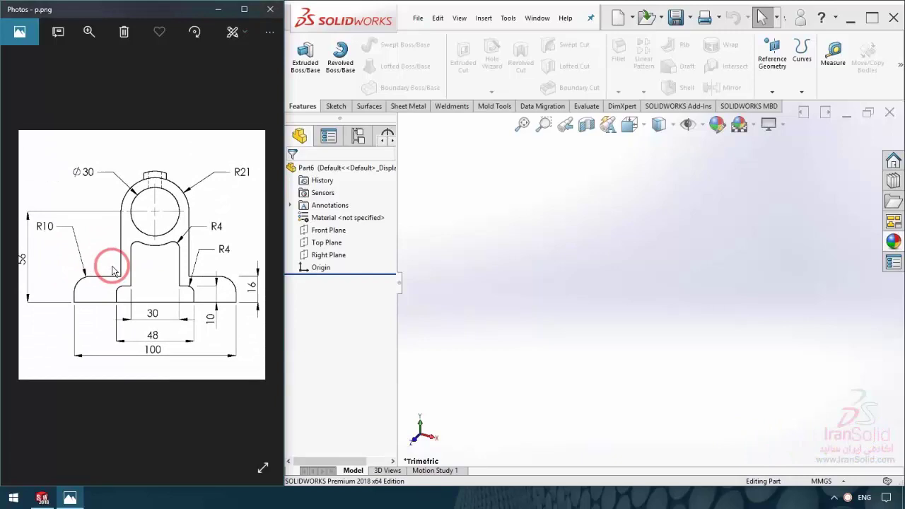
click(327, 232)
click(327, 211)
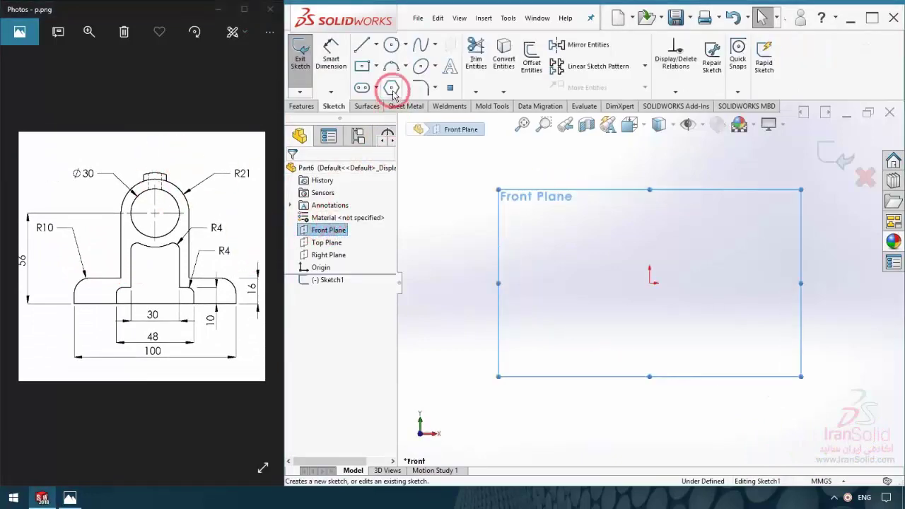
click(430, 238)
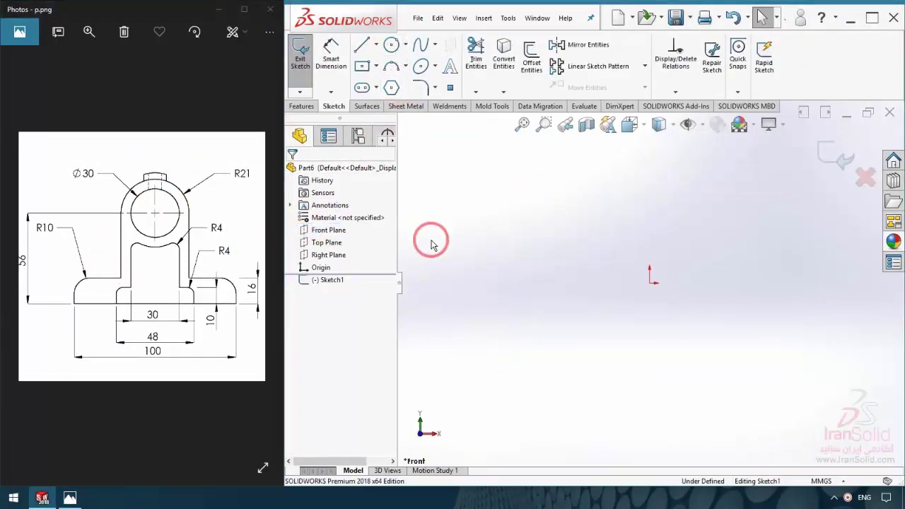
Step: Draw the right half-profile from the origin: bottom line, short edge, step, tall edge and tangent arc
click(361, 44)
click(651, 283)
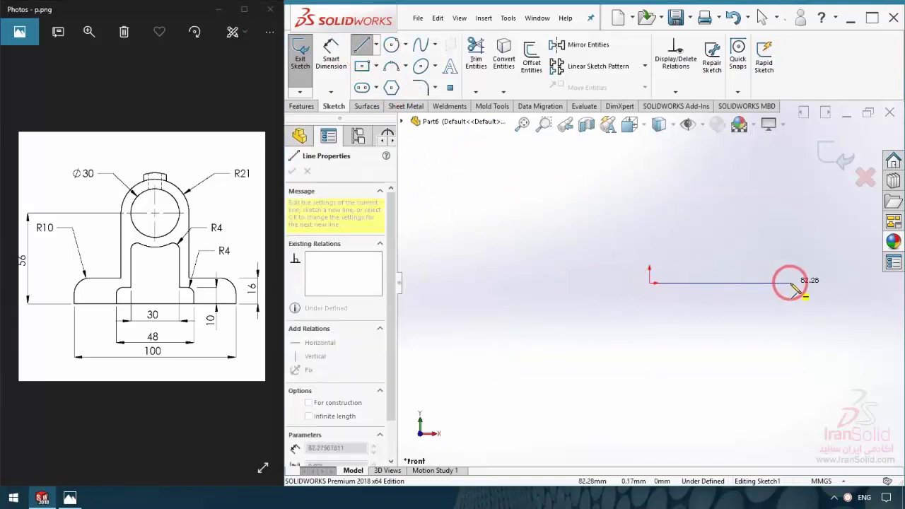
click(790, 283)
click(790, 250)
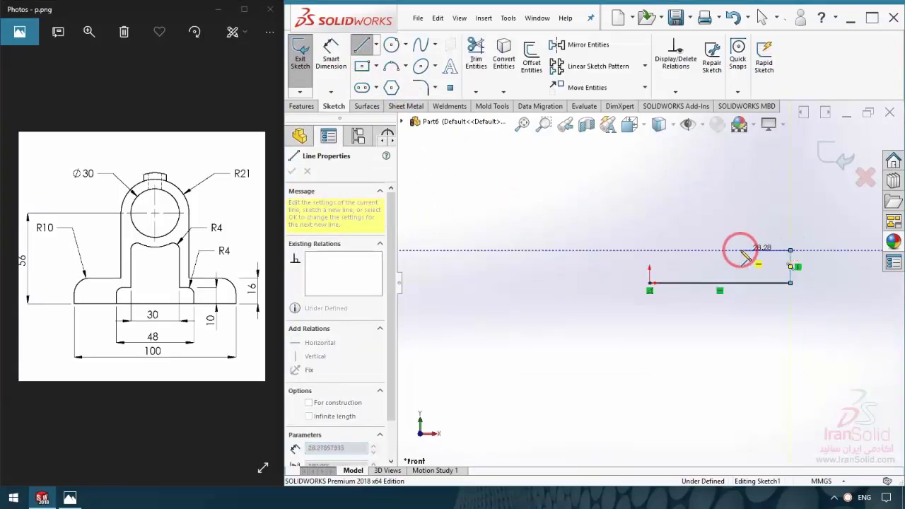
click(703, 250)
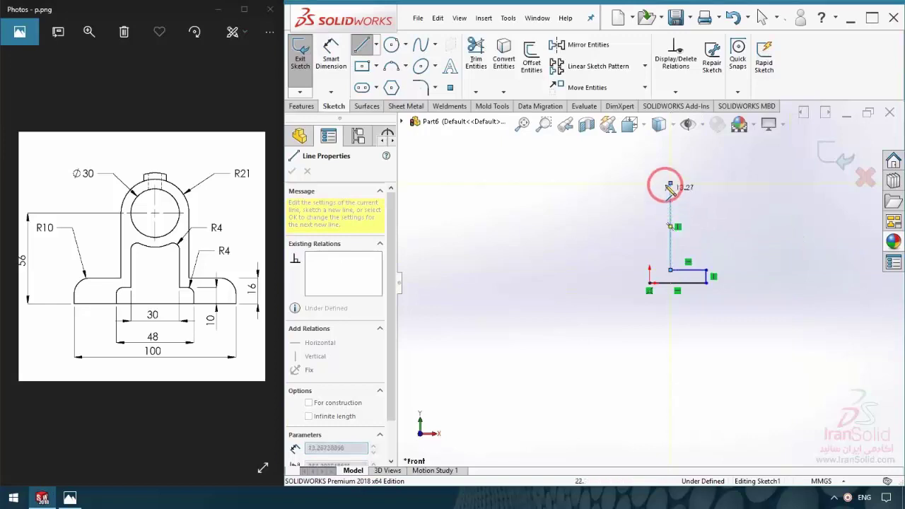
click(671, 180)
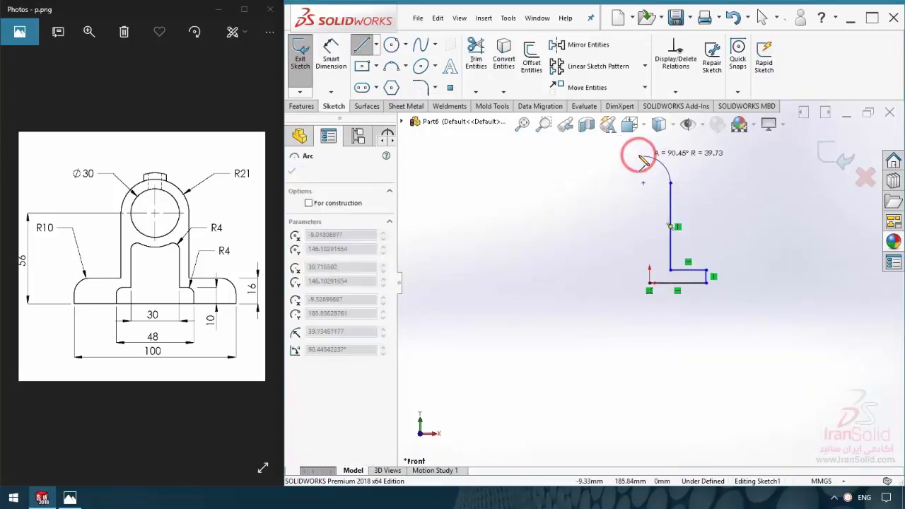
click(639, 152)
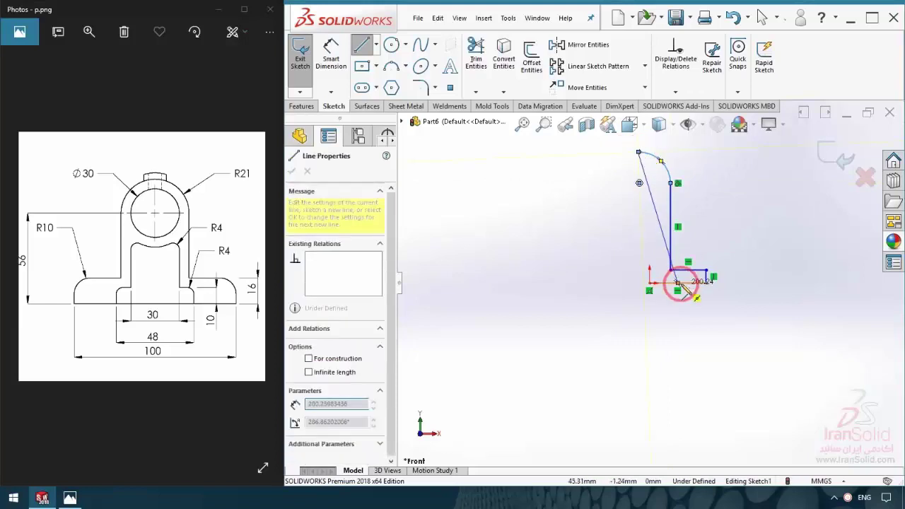
key(Escape)
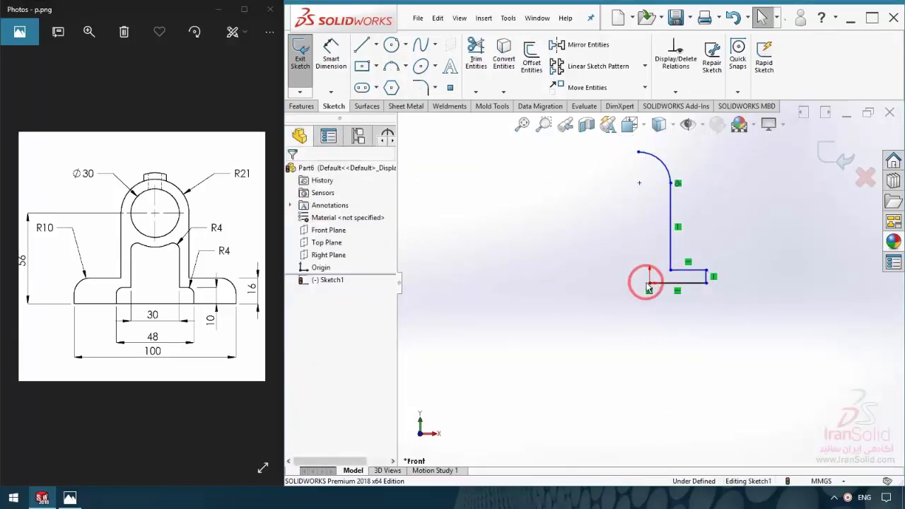
Step: Align the origin, arc centre and arc top endpoint with a Vertical relation
click(649, 280)
click(639, 183)
ctrl+click(639, 152)
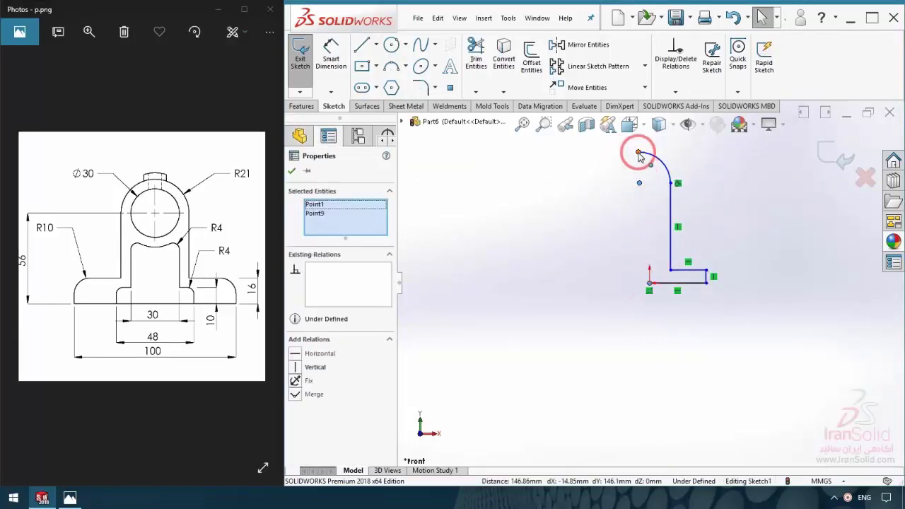
click(296, 367)
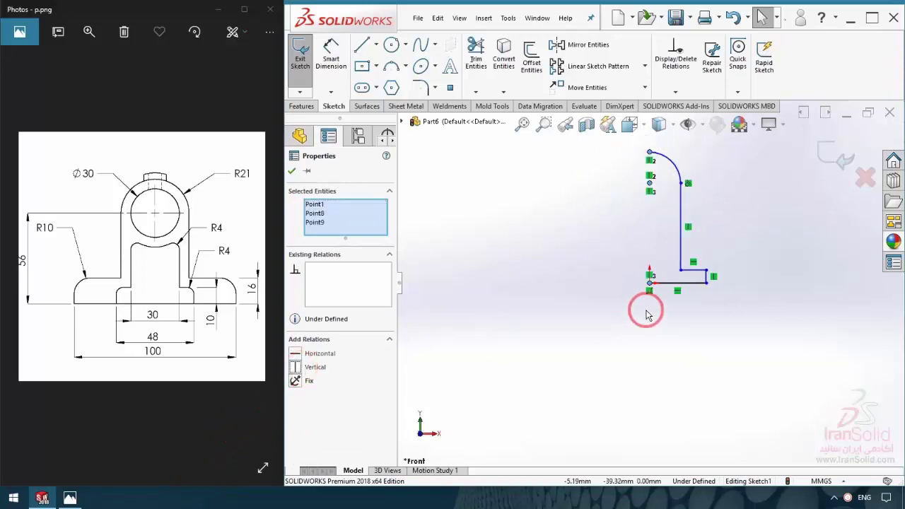
click(645, 309)
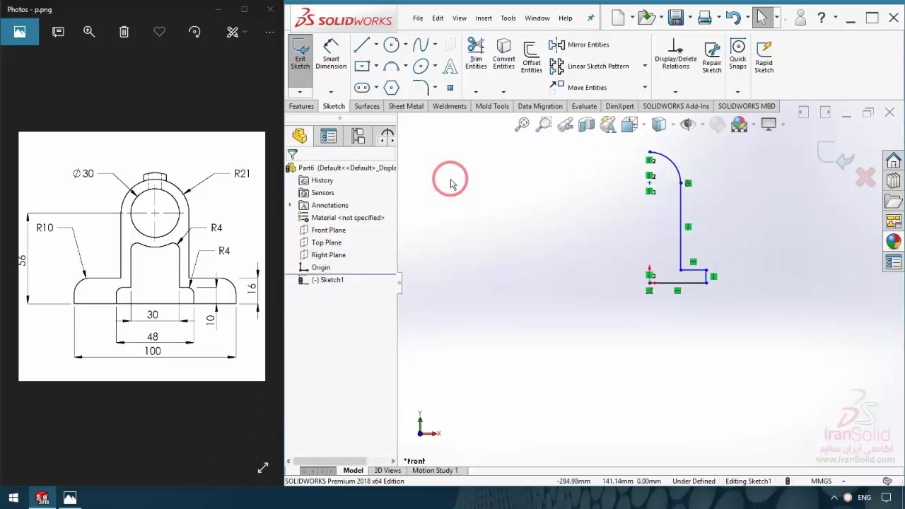
click(362, 44)
click(376, 45)
Step: Draw a centerline from the origin to the arc top and dimension the overall width as 100
click(375, 78)
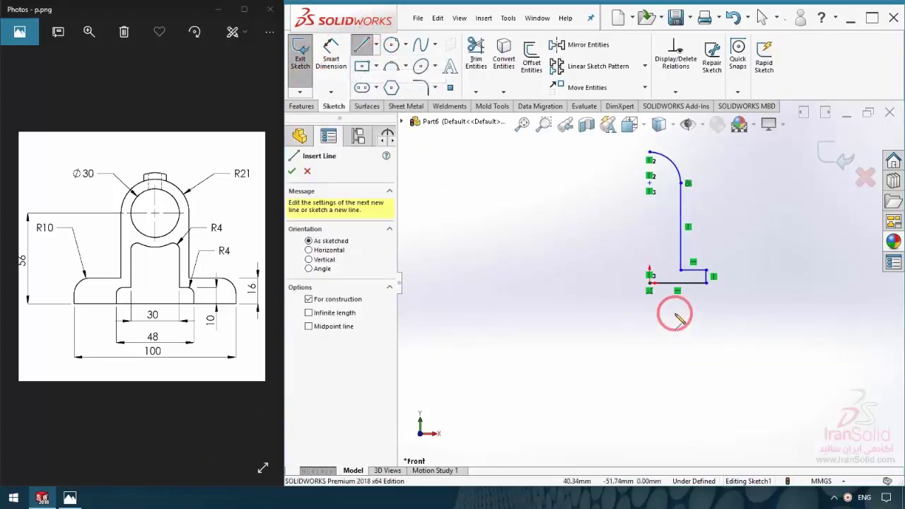
drag(652, 285, 651, 158)
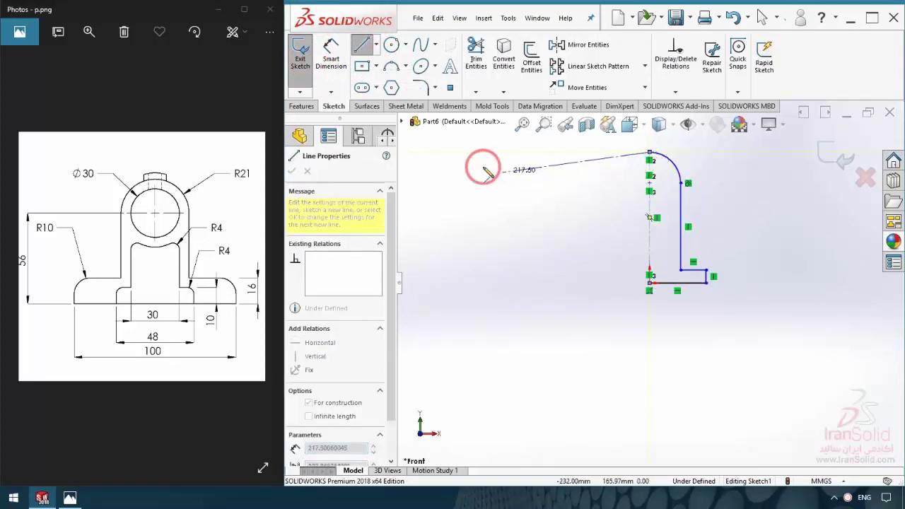
click(330, 58)
click(731, 285)
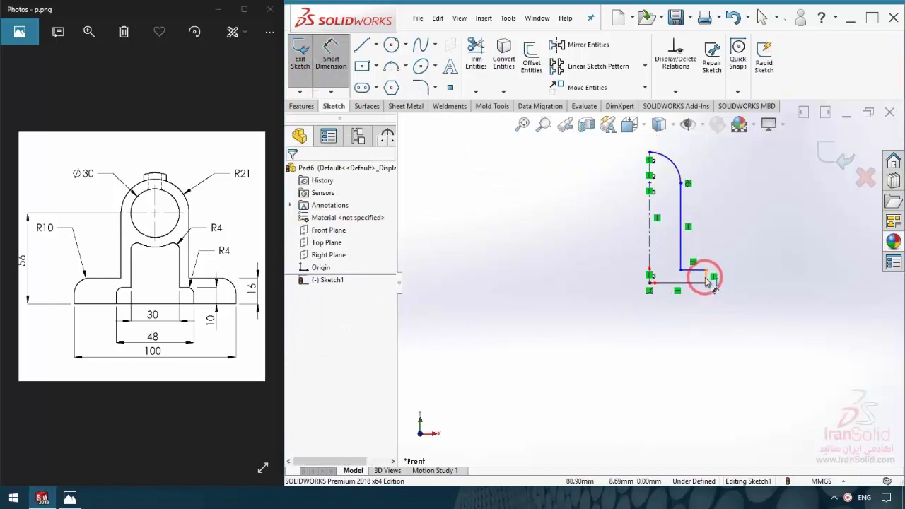
scroll(709, 280, down, 5)
click(686, 280)
click(546, 263)
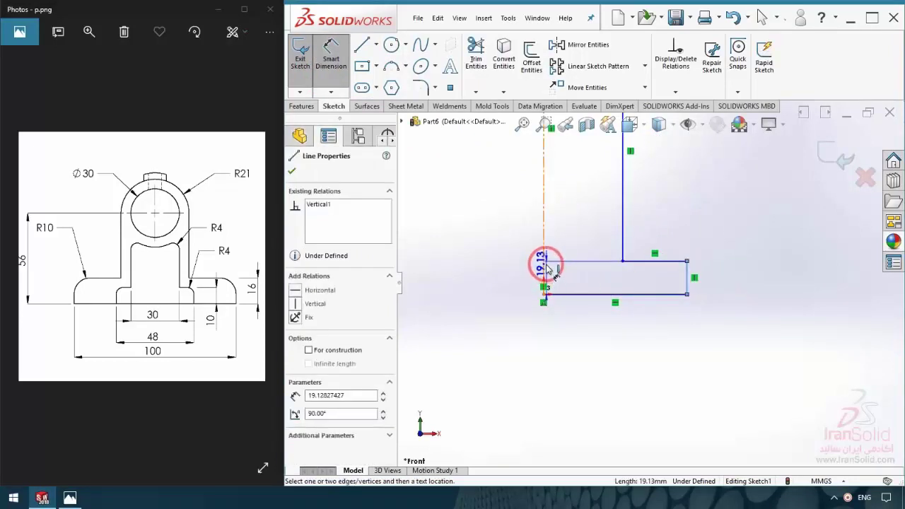
scroll(571, 337, up, 2)
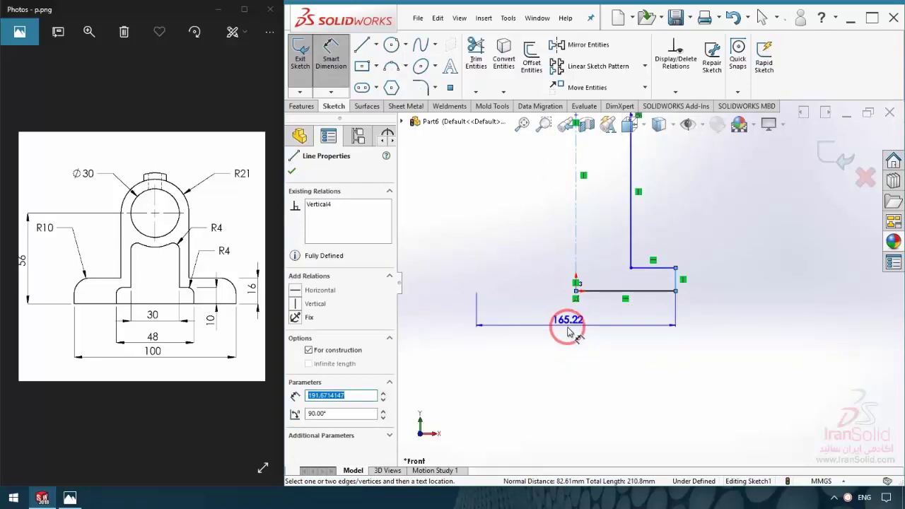
click(568, 332)
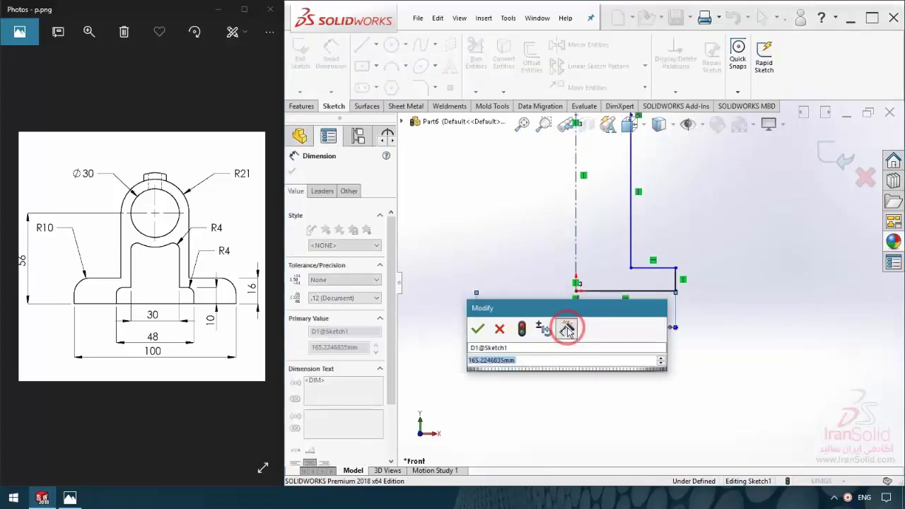
text(100)
key(Return)
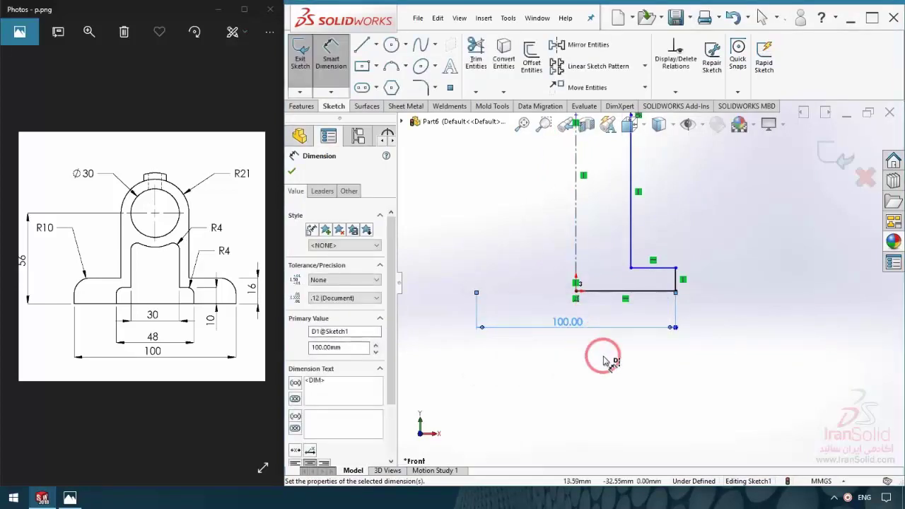
click(651, 338)
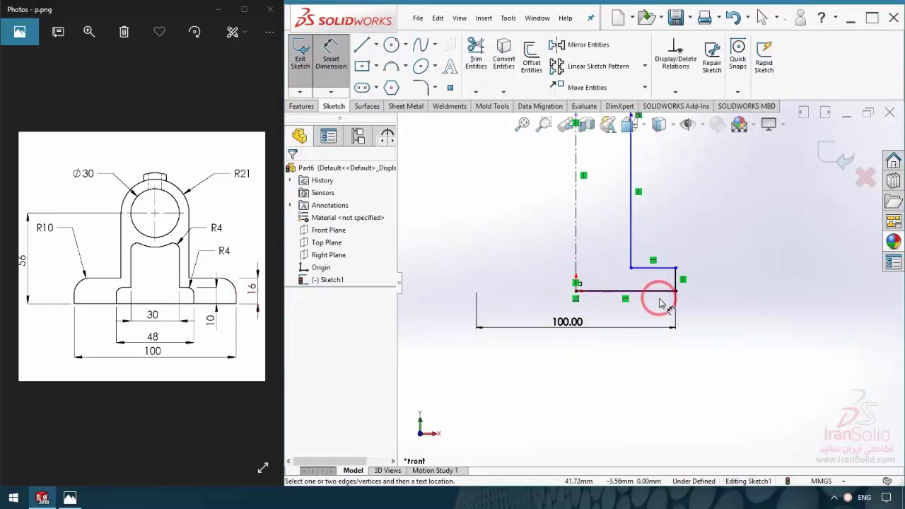
scroll(660, 302, up, 1)
key(Escape)
Step: Dimension the short vertical step as 16 and the arc radius as R21
scroll(658, 297, up, 1)
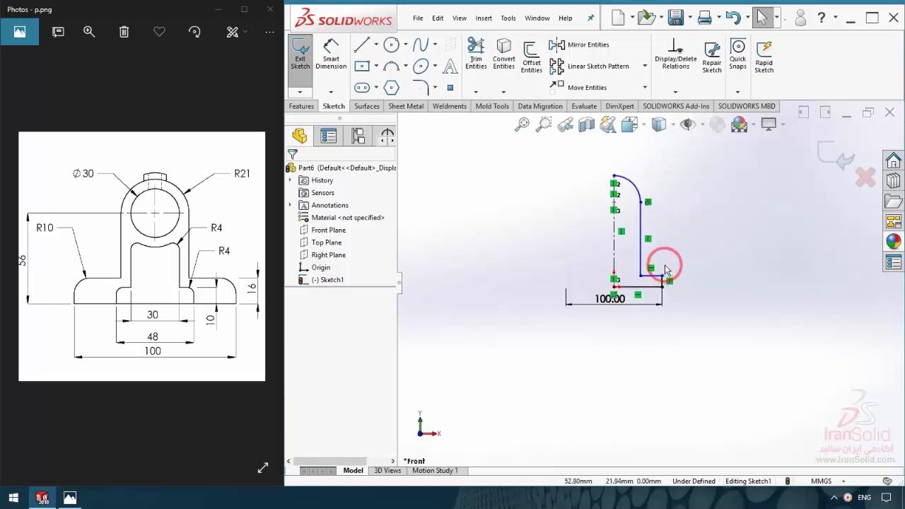
scroll(667, 262, up, 1)
click(331, 57)
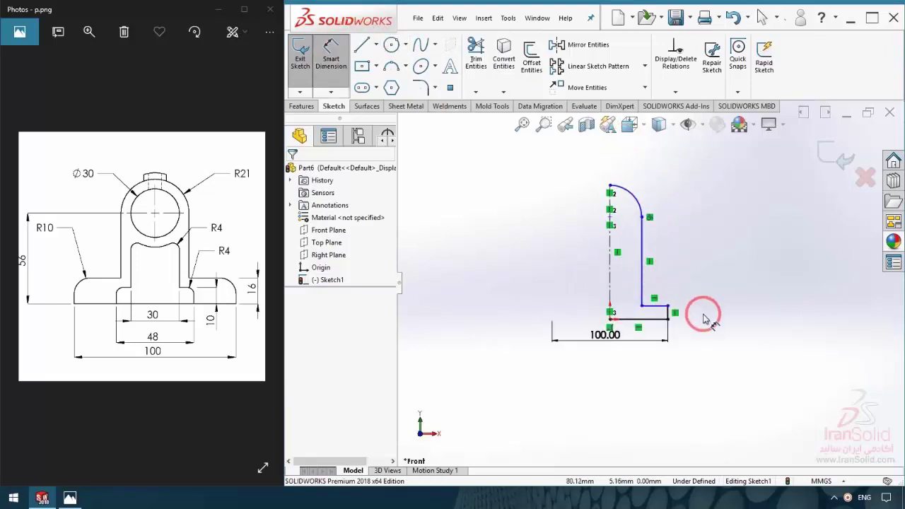
click(668, 312)
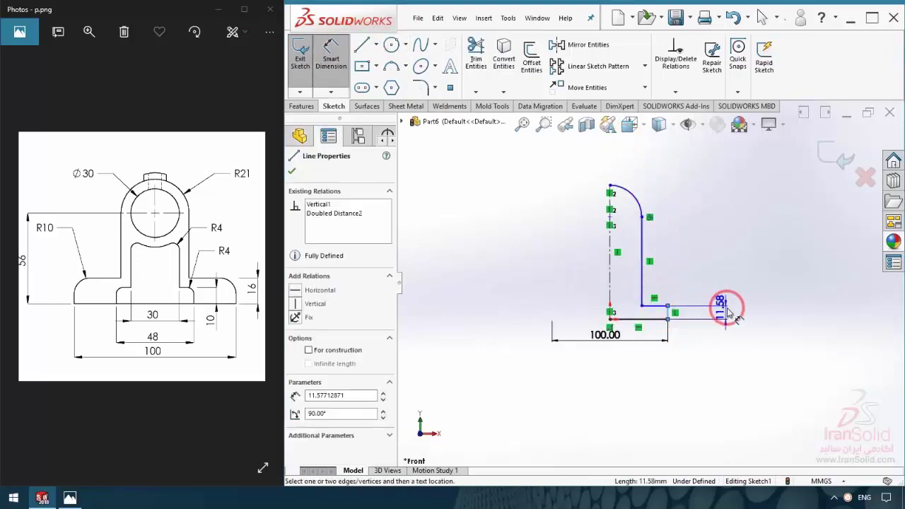
click(732, 311)
text(16)
key(Return)
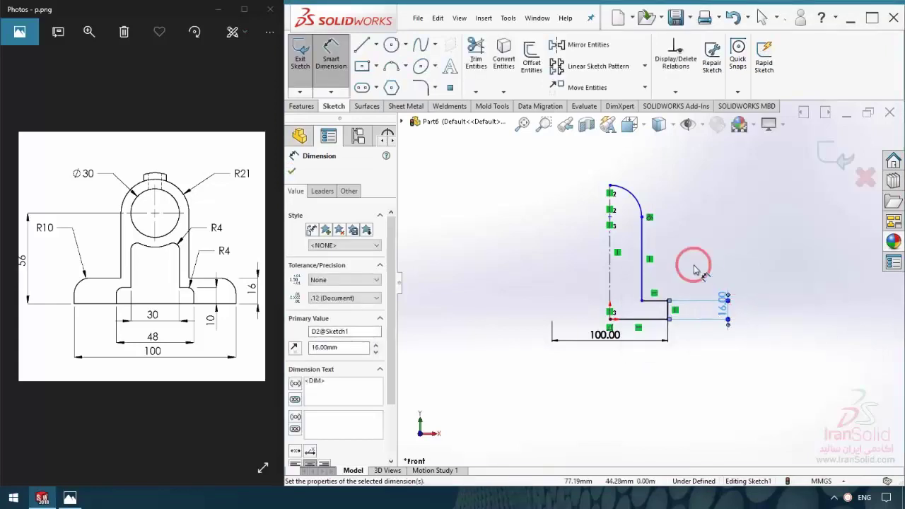
click(639, 204)
click(663, 170)
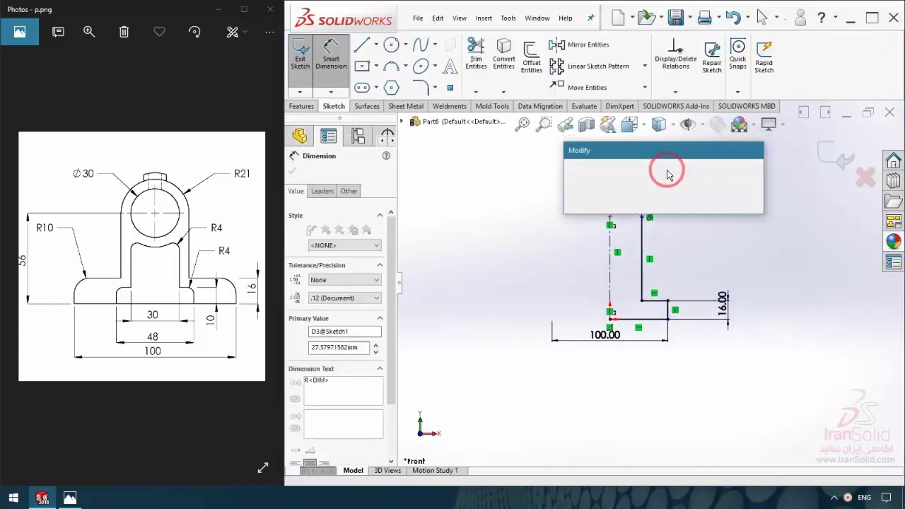
text(21)
key(Return)
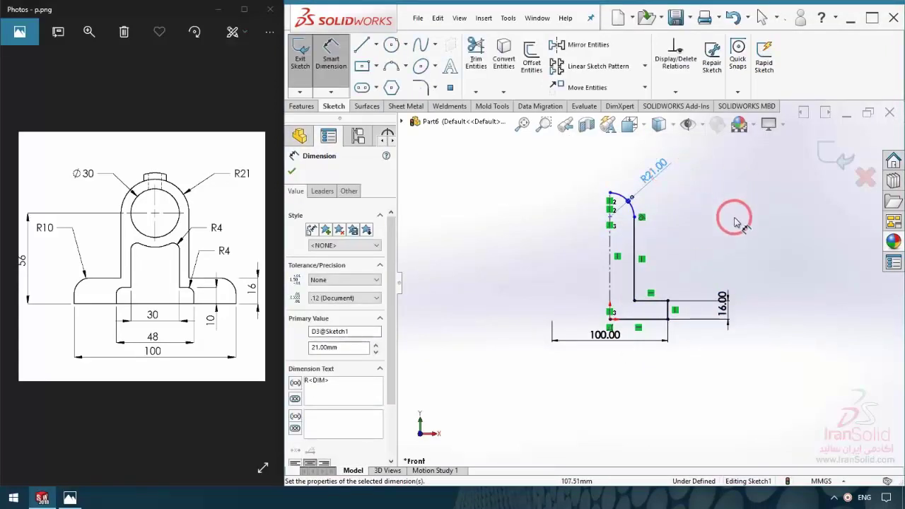
click(709, 227)
Step: Set the overall profile height from the top point to 56 mm
click(611, 218)
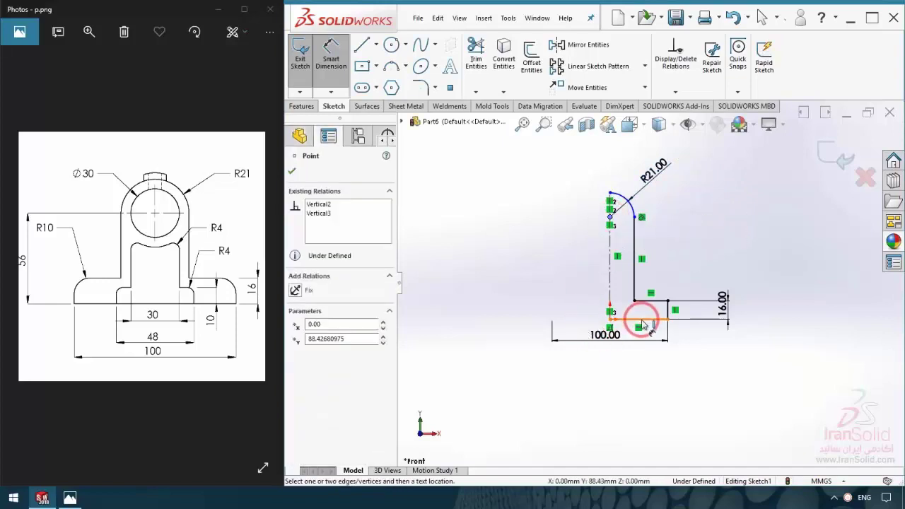
click(521, 297)
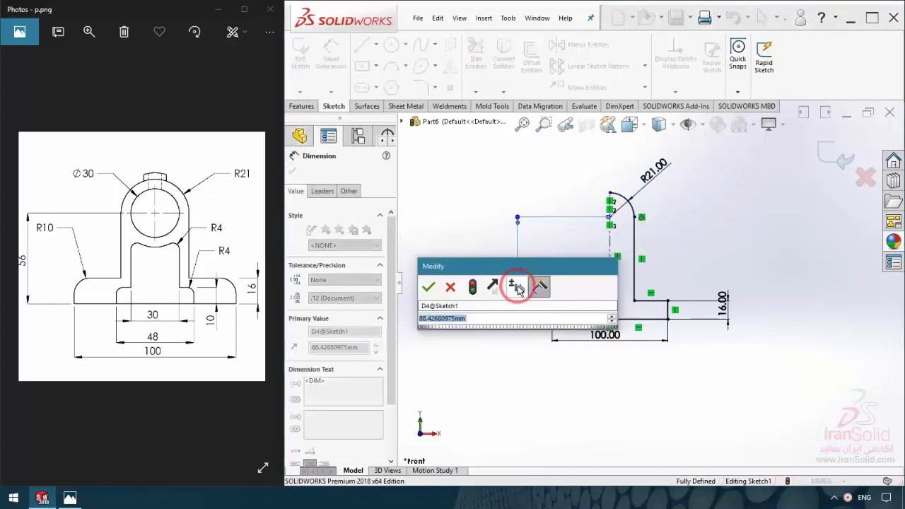
text(56)
key(Return)
click(658, 397)
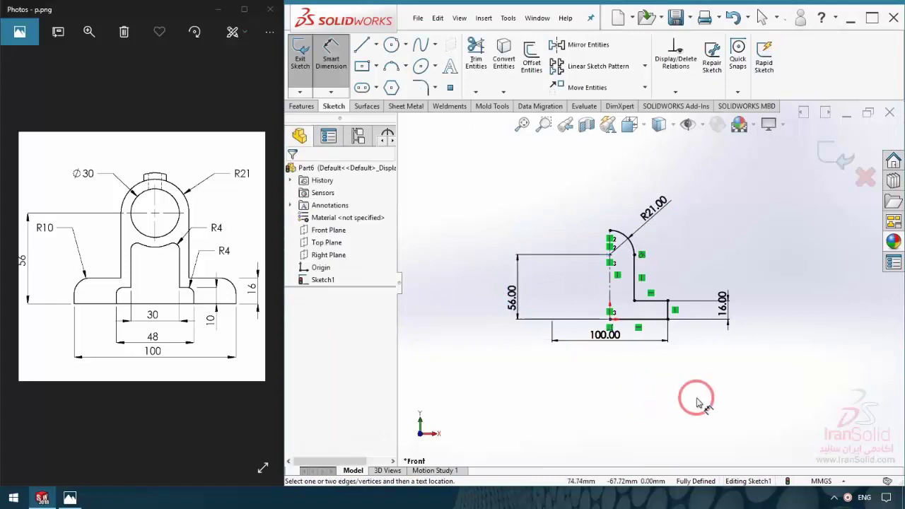
Step: Fillet the inner step corner at 10 mm and mirror the half profile about the centerline
click(422, 85)
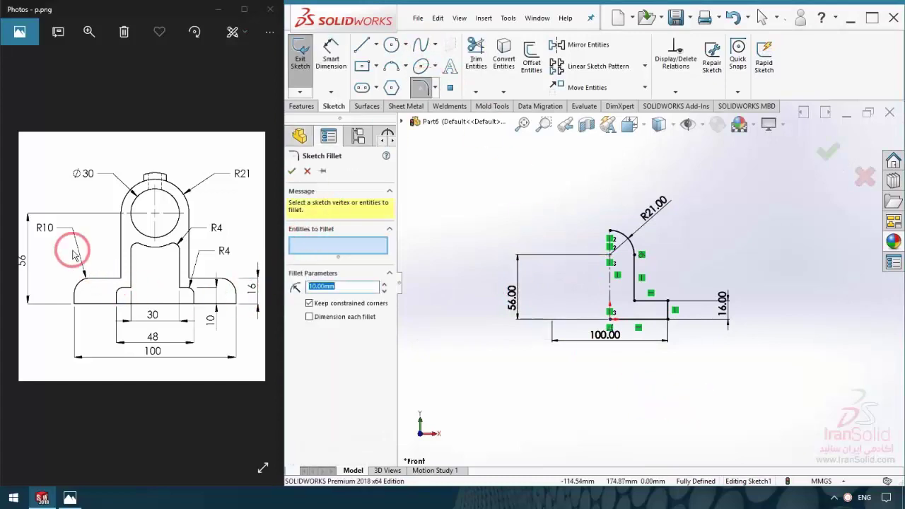
scroll(636, 292, down, 5)
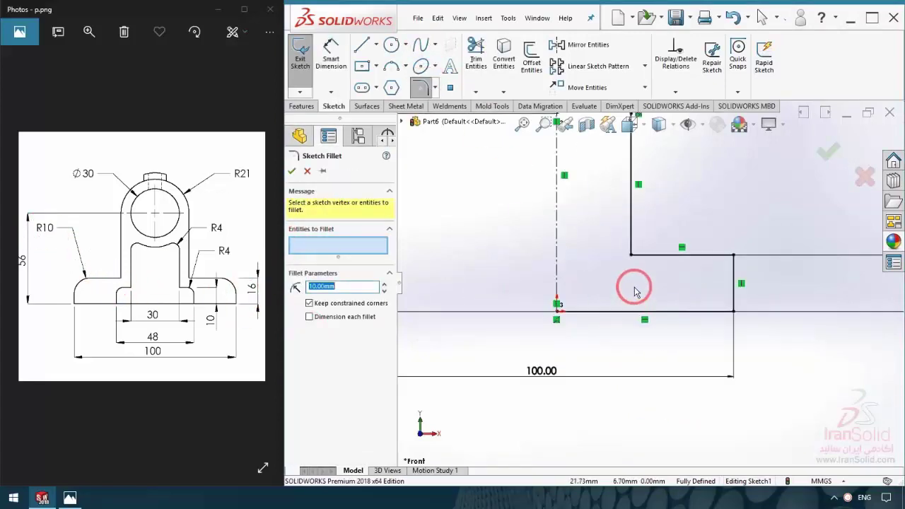
click(733, 258)
click(291, 173)
scroll(654, 282, up, 3)
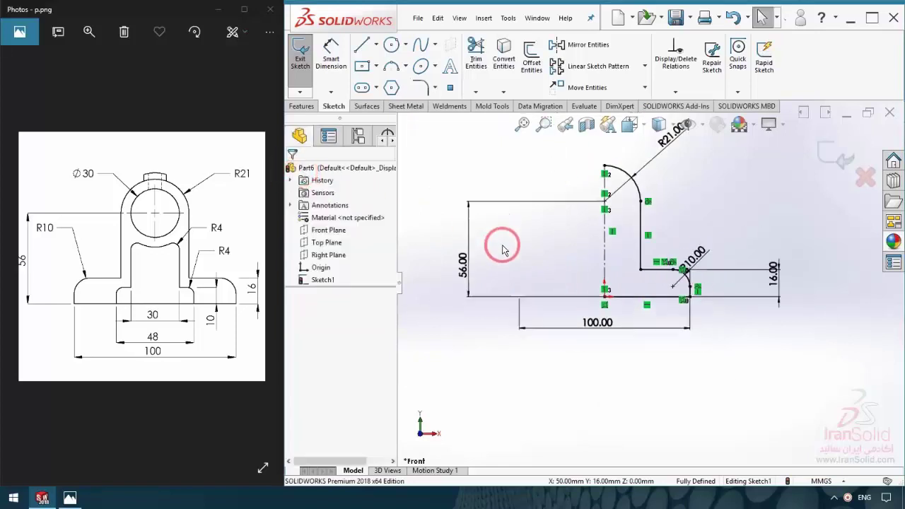
drag(770, 401, 526, 141)
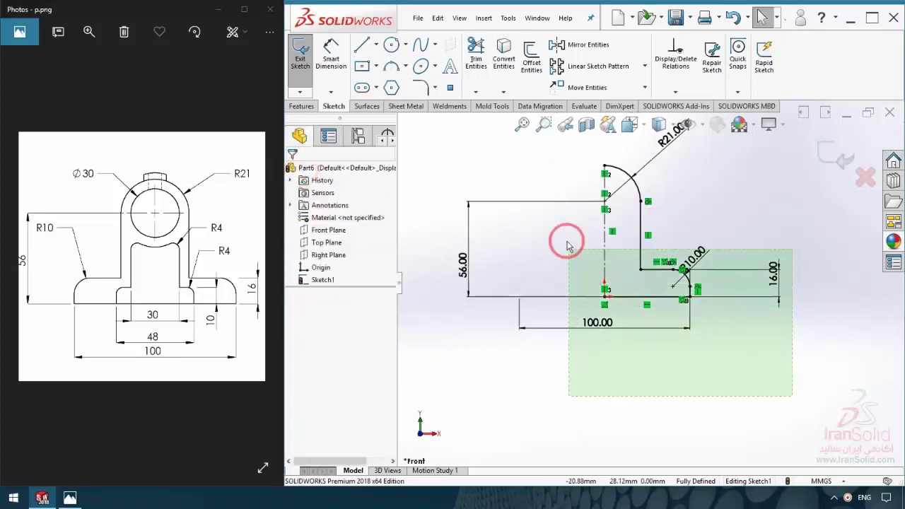
click(587, 45)
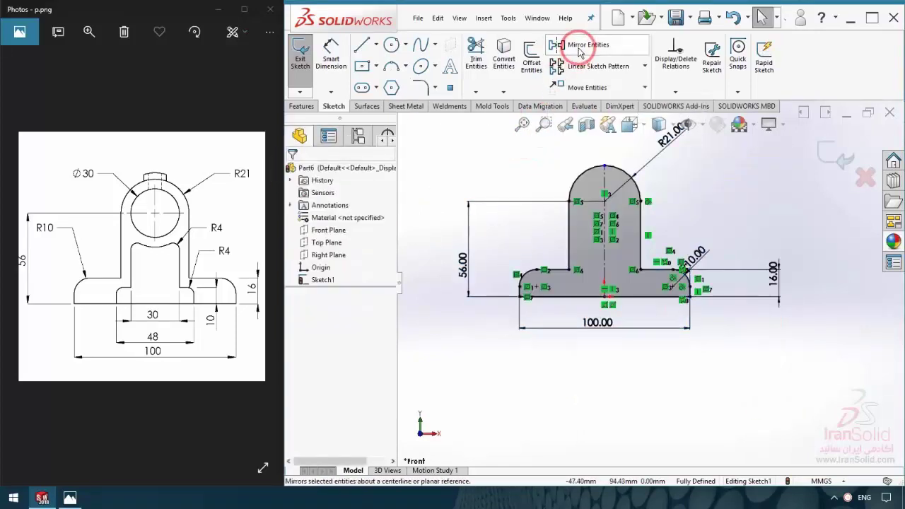
Step: Add a Ø30 circle centred on the top arc's centre
click(391, 46)
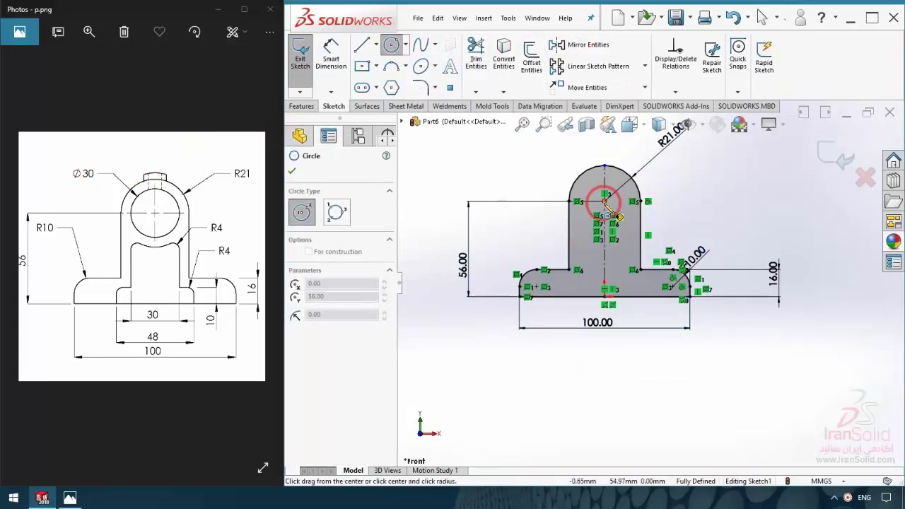
click(604, 201)
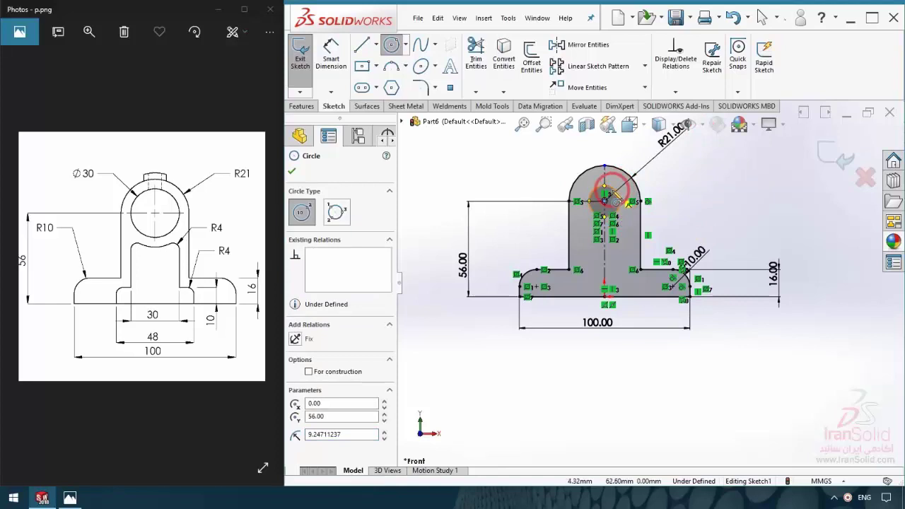
right_drag(754, 211, 729, 173)
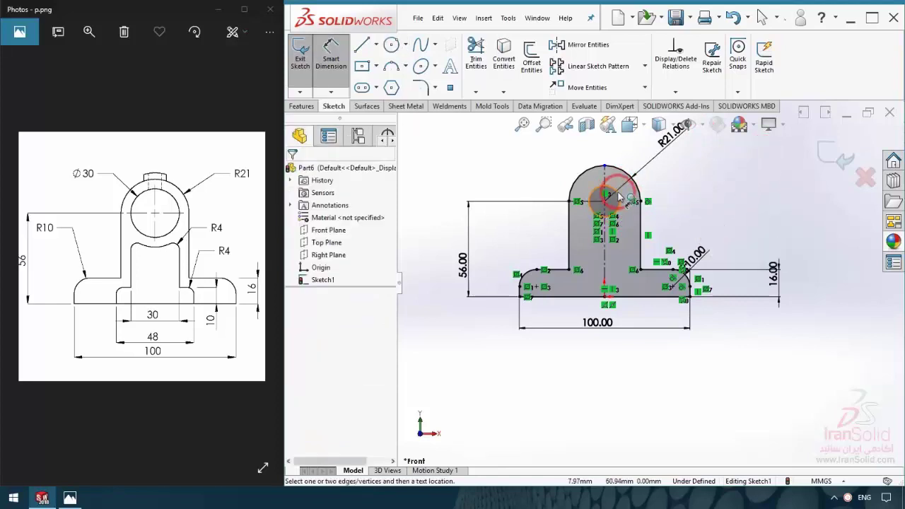
click(620, 197)
click(697, 189)
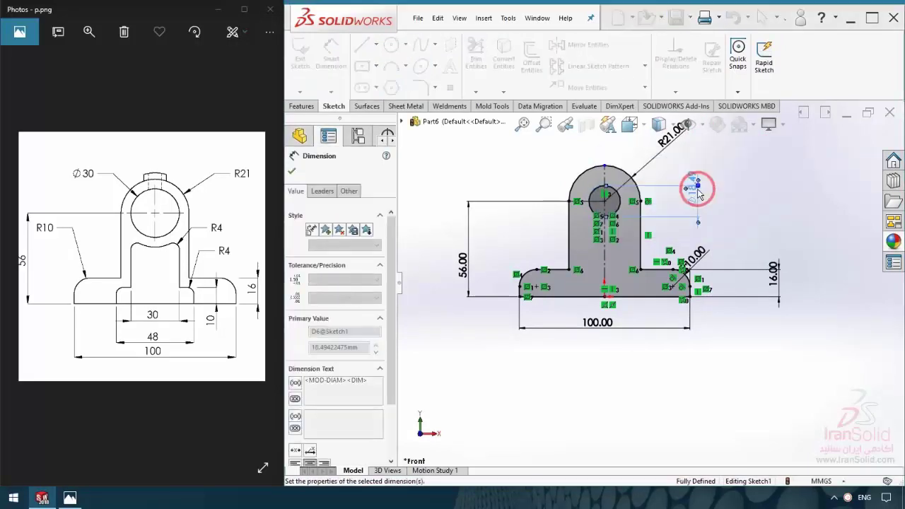
text(30)
key(Return)
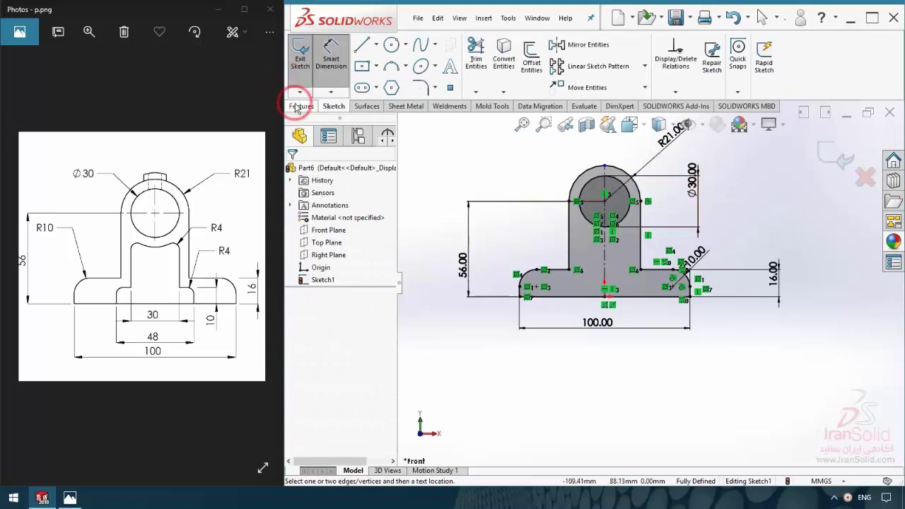
click(301, 106)
Step: Extrude the profile Mid Plane to 50 mm depth, then select the solid's front face
click(305, 53)
drag(194, 264, 21, 279)
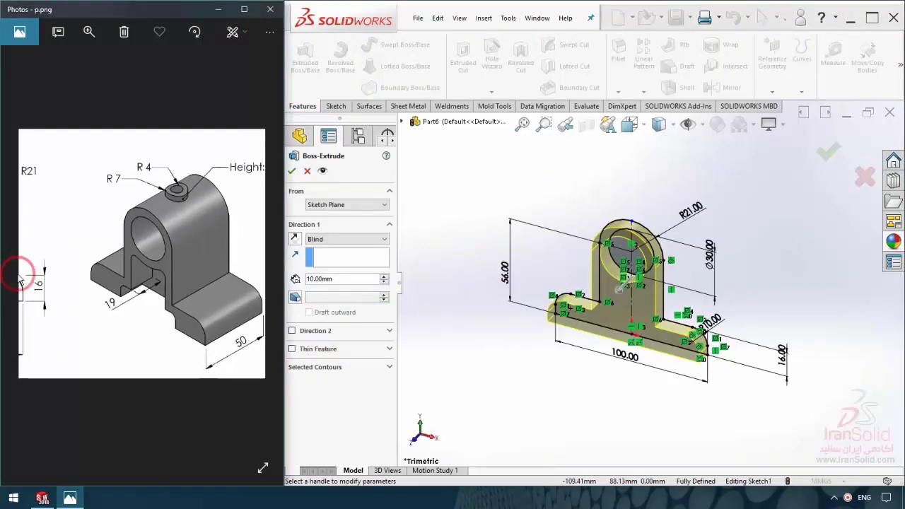
drag(242, 360, 216, 357)
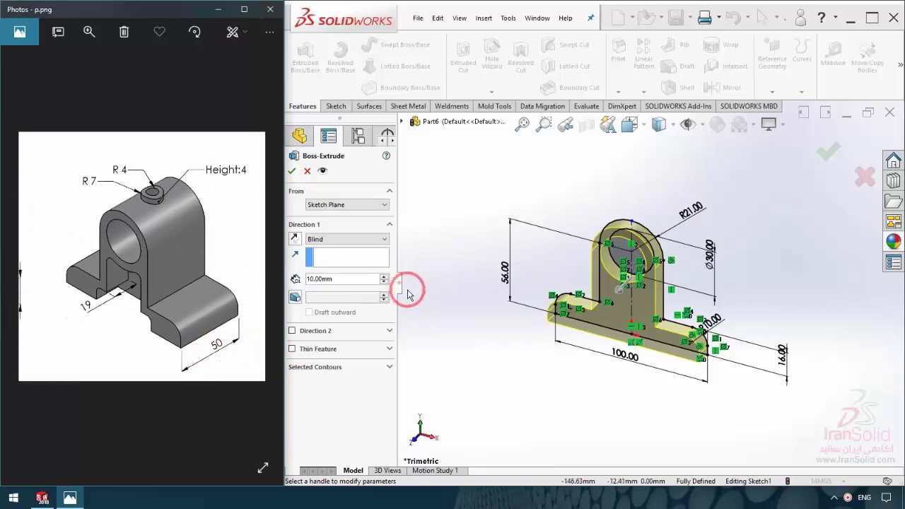
click(338, 283)
text(50)
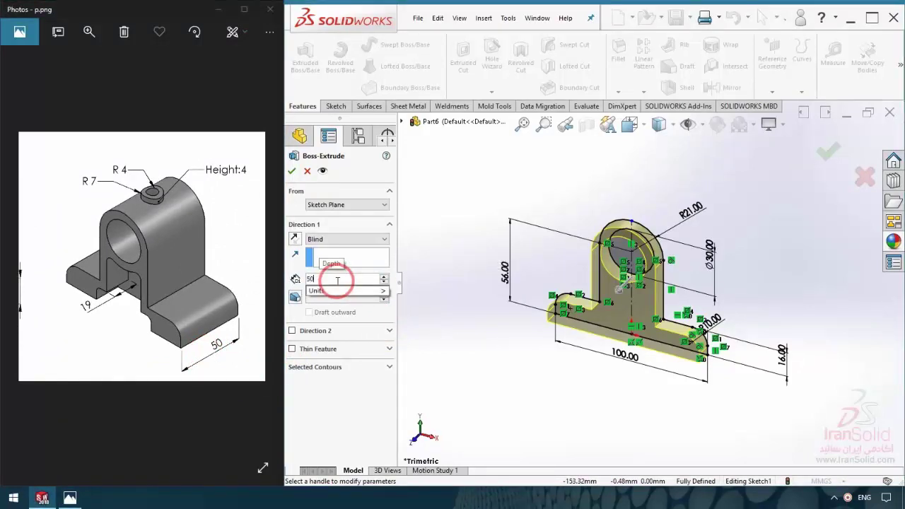
click(341, 241)
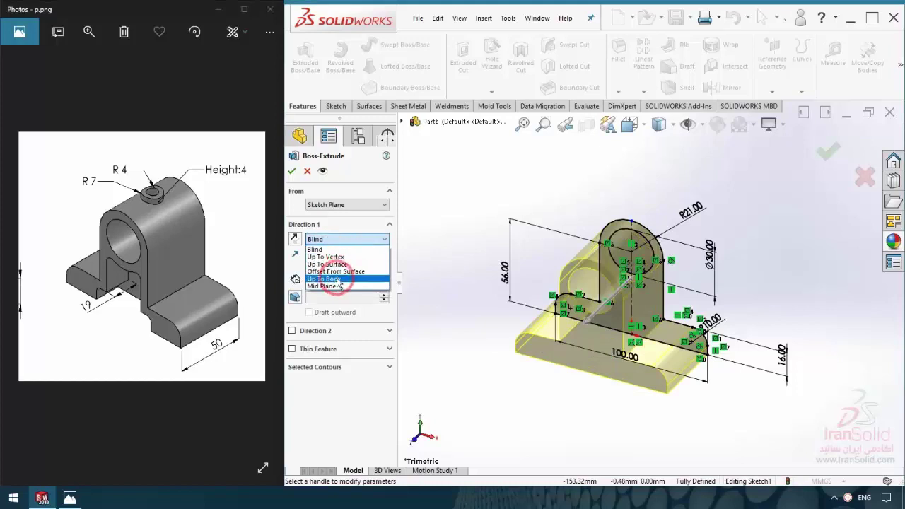
click(334, 282)
click(356, 170)
click(612, 427)
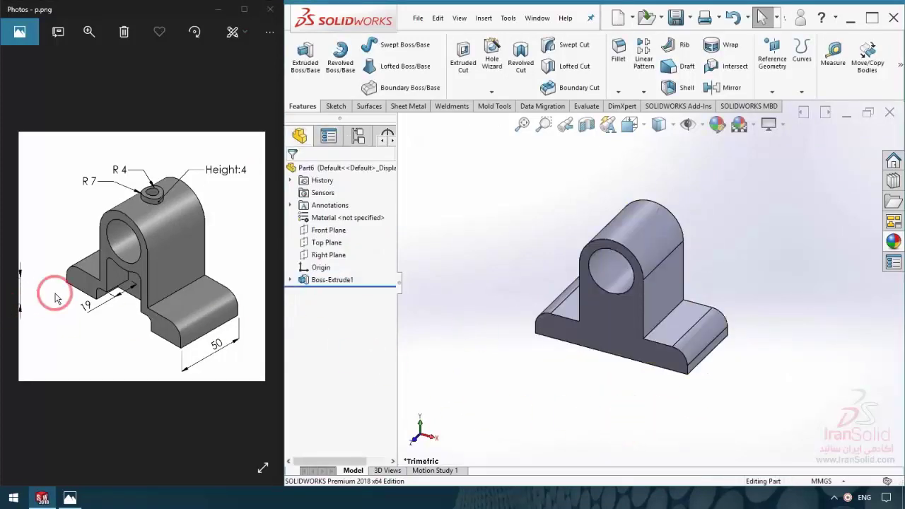
drag(120, 340, 241, 314)
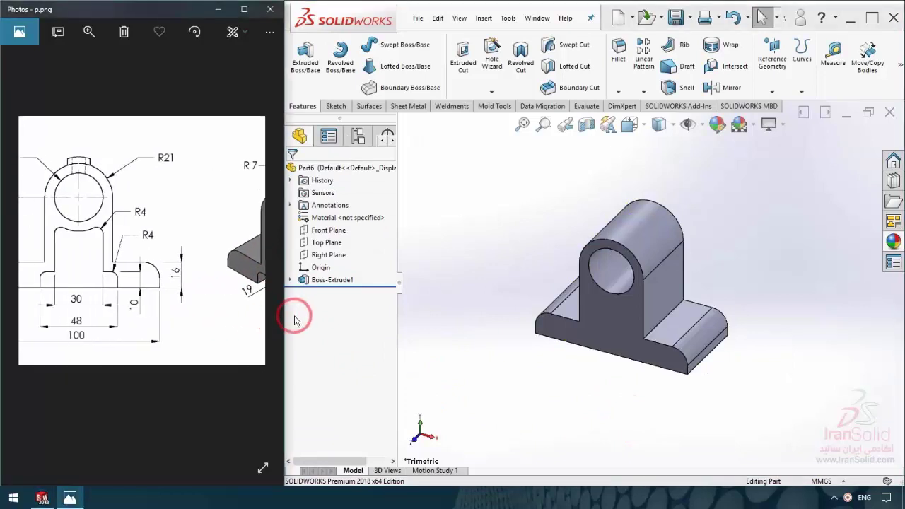
click(619, 318)
Step: Open a sketch on the front face and check the boss against the reference drawing
click(672, 289)
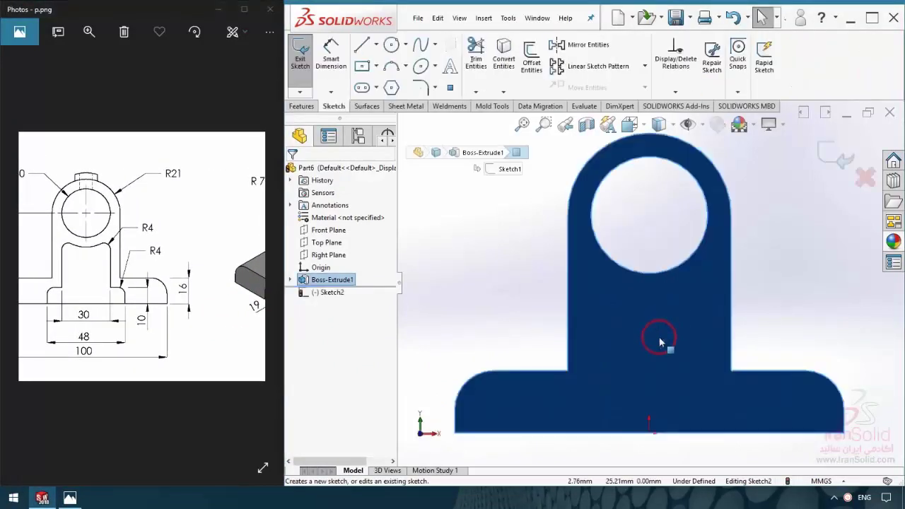
click(496, 310)
drag(54, 309, 127, 260)
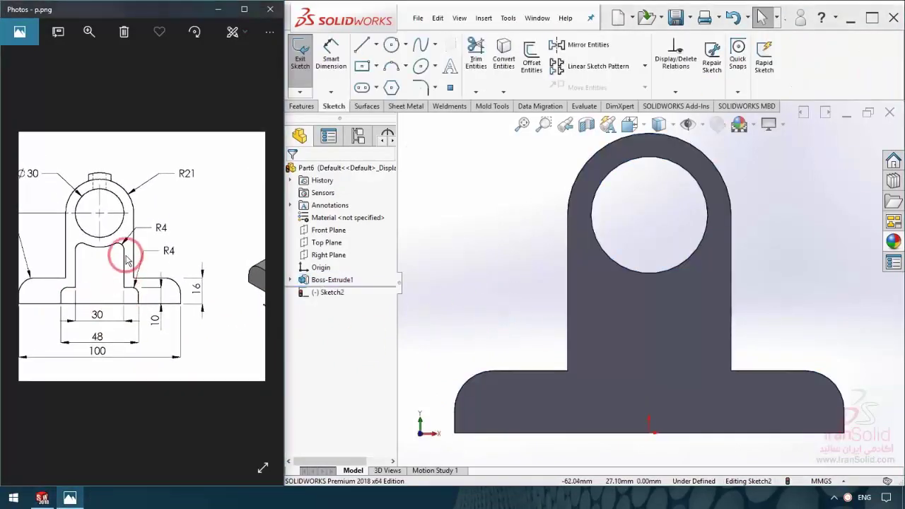
click(596, 206)
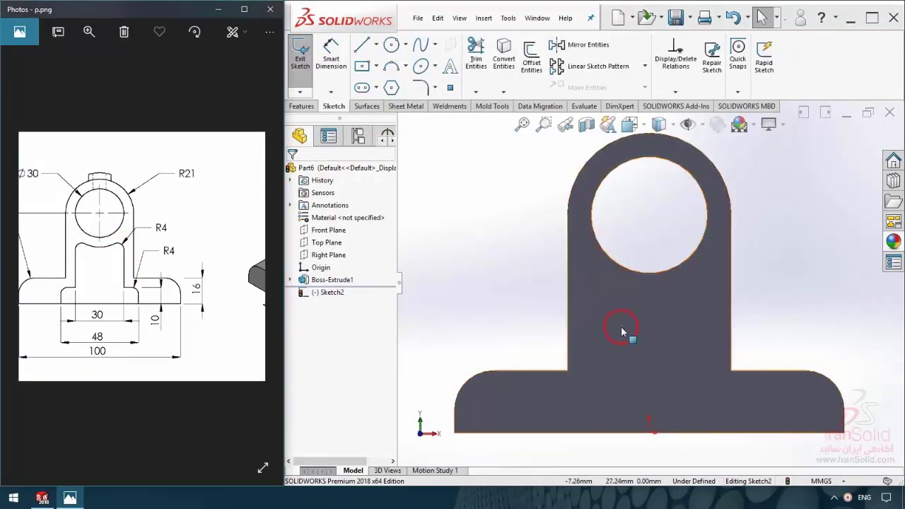
click(394, 25)
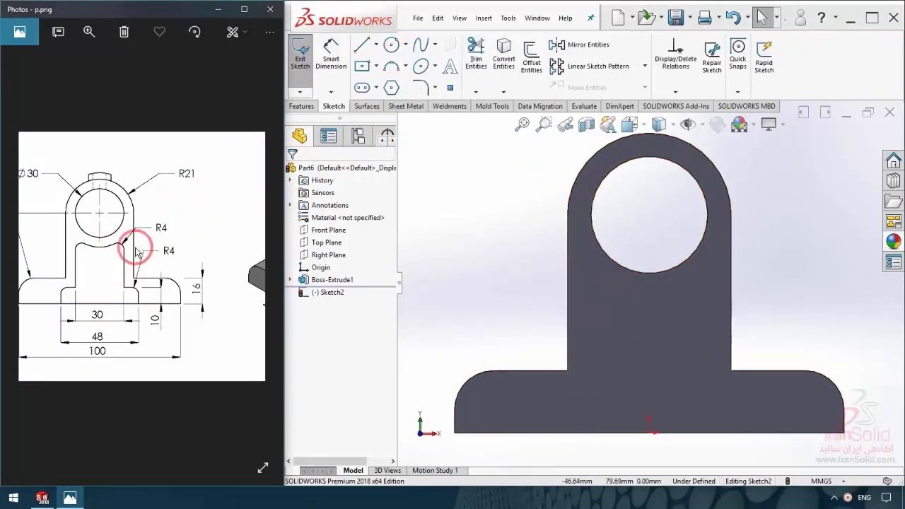
drag(104, 251, 119, 251)
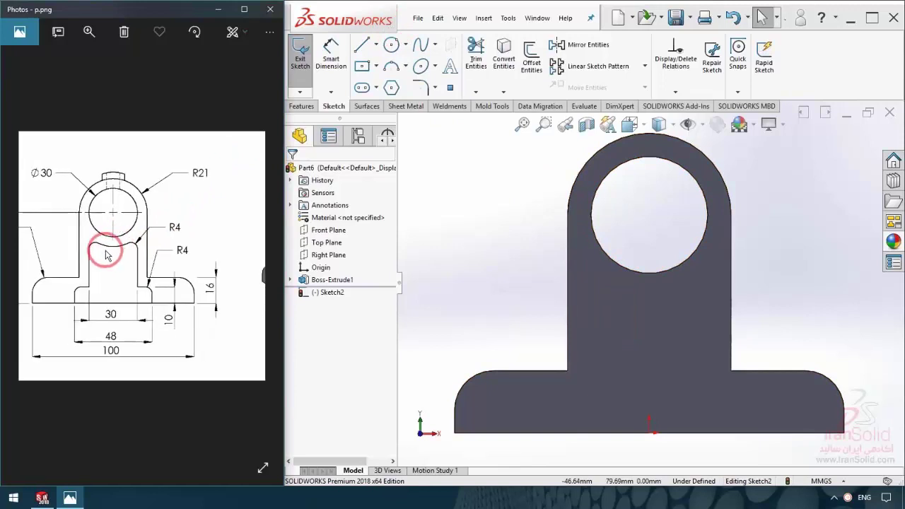
click(97, 191)
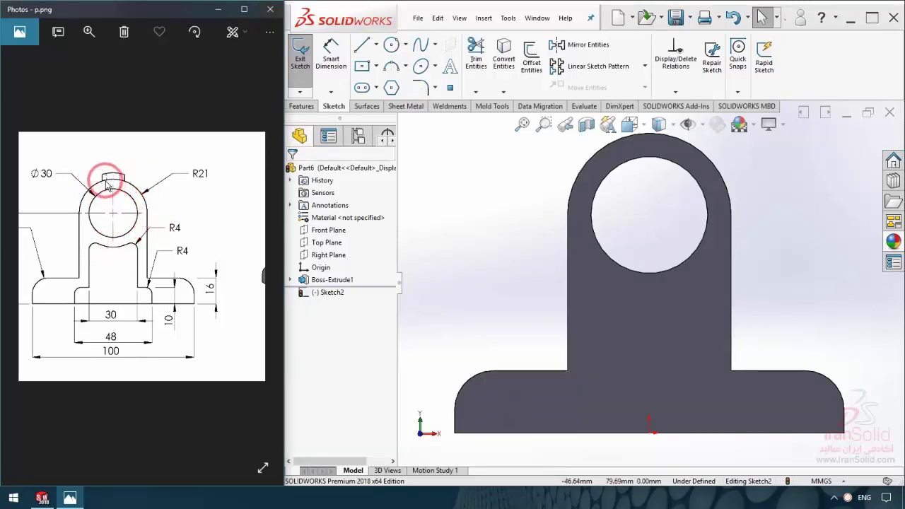
click(391, 44)
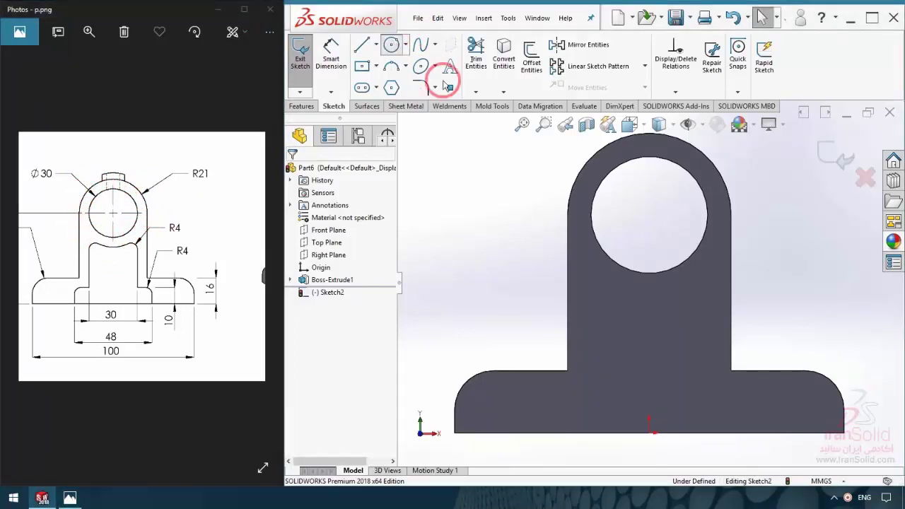
Step: Draw a large circle at the hole centre and make it coradial with the arch's outer edge
click(649, 221)
click(748, 273)
key(Escape)
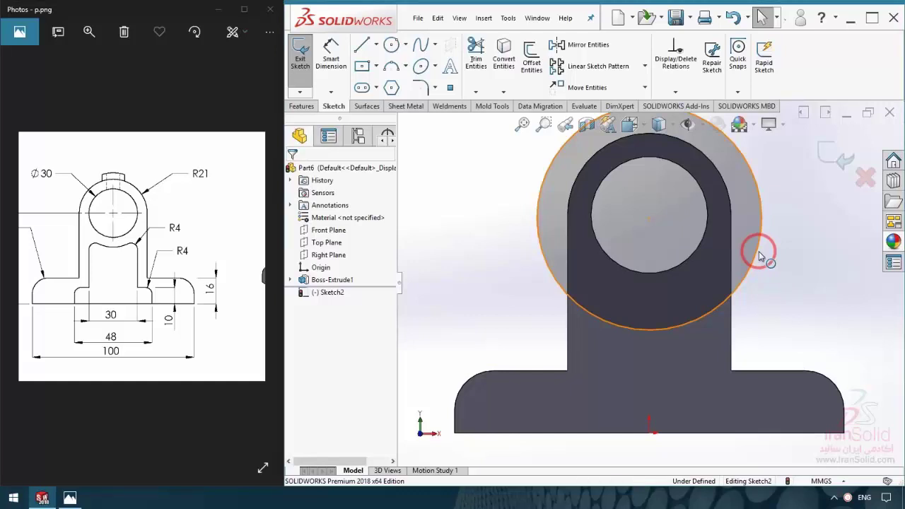
click(760, 256)
ctrl+click(636, 216)
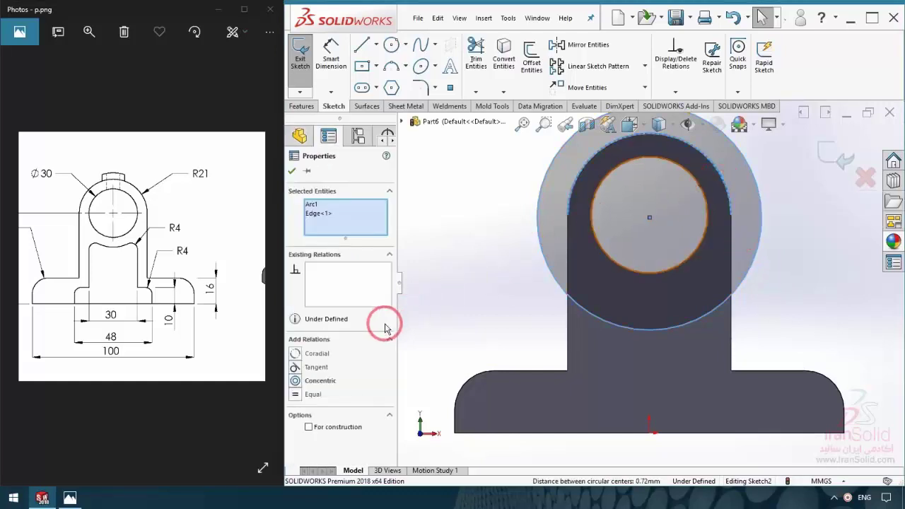
click(320, 355)
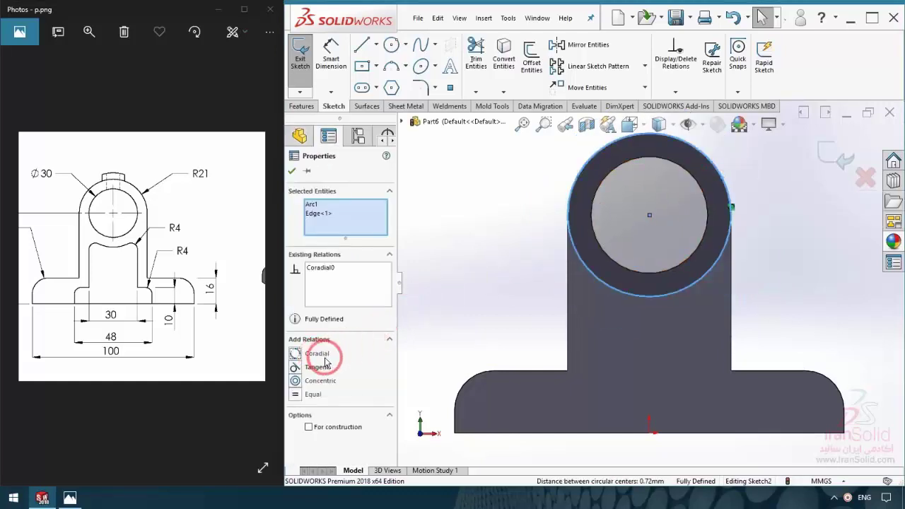
click(677, 255)
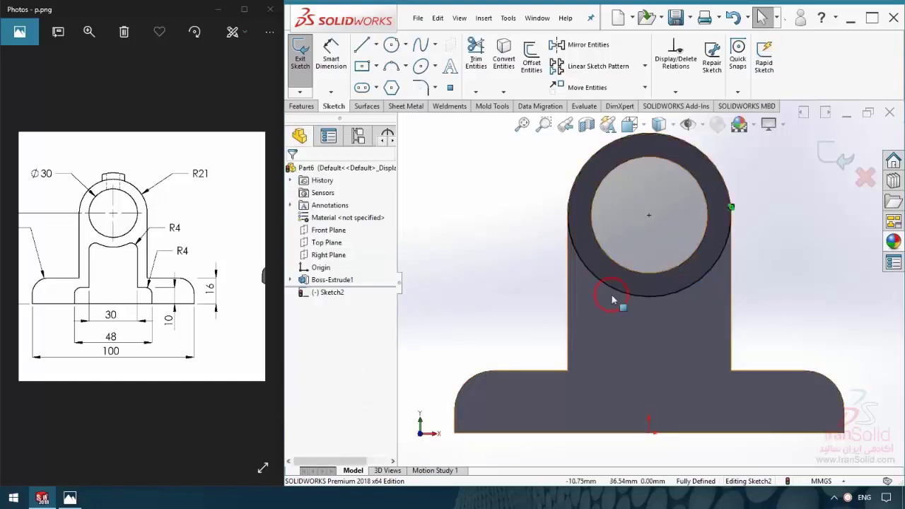
scroll(640, 296, up, 2)
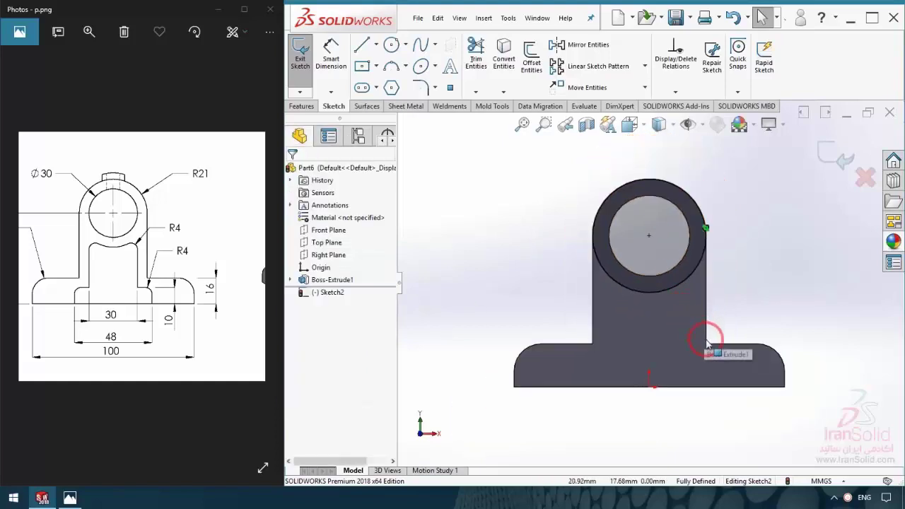
click(361, 45)
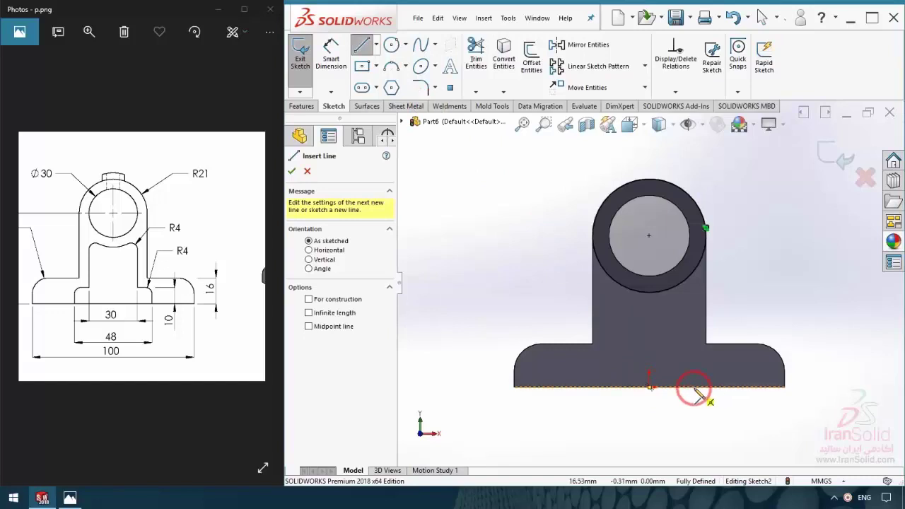
Step: Draw the stepped lines from the bottom edge up to the boss circle
click(694, 387)
click(694, 364)
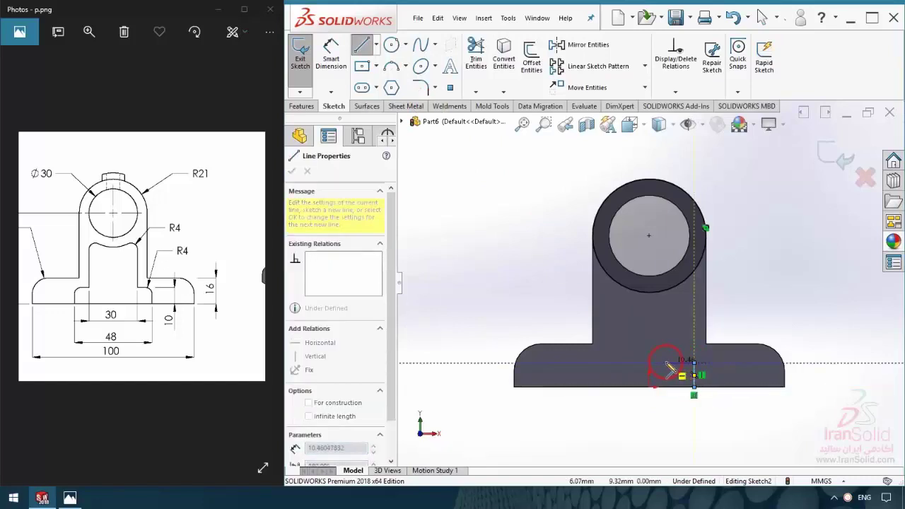
click(673, 364)
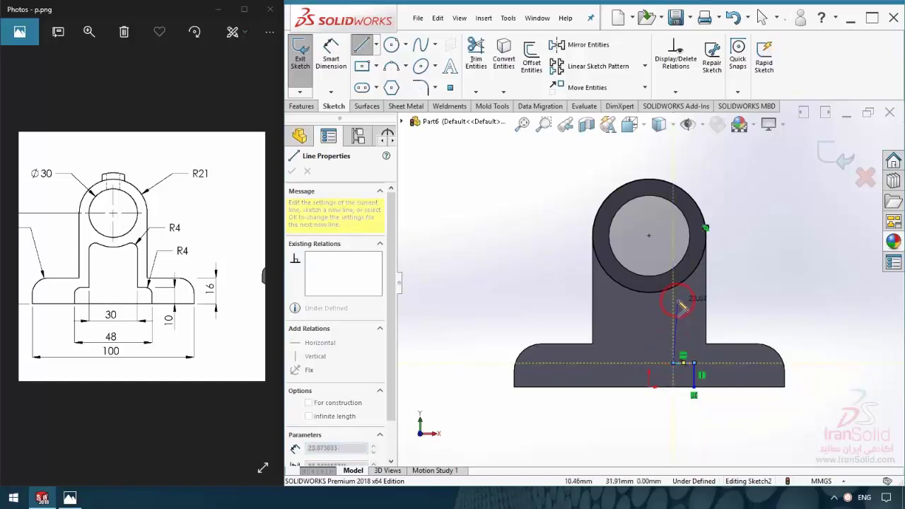
click(673, 289)
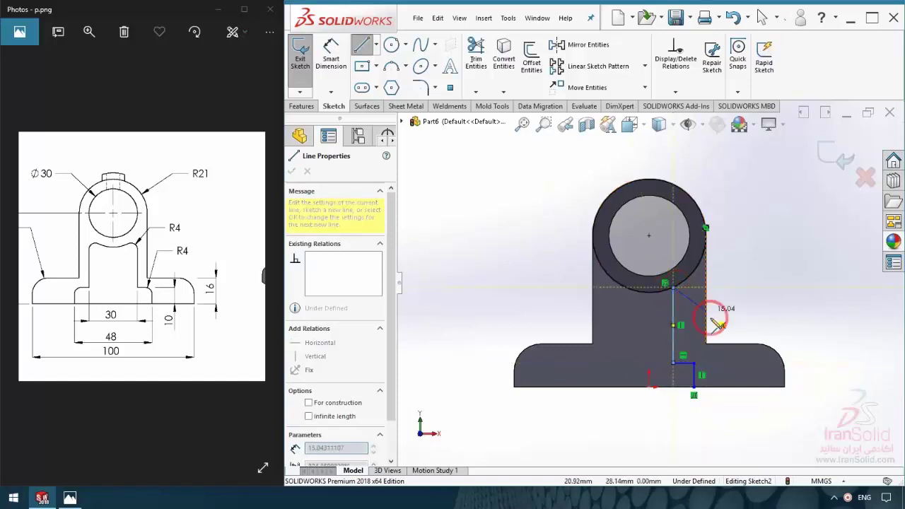
key(Escape)
scroll(714, 343, down, 2)
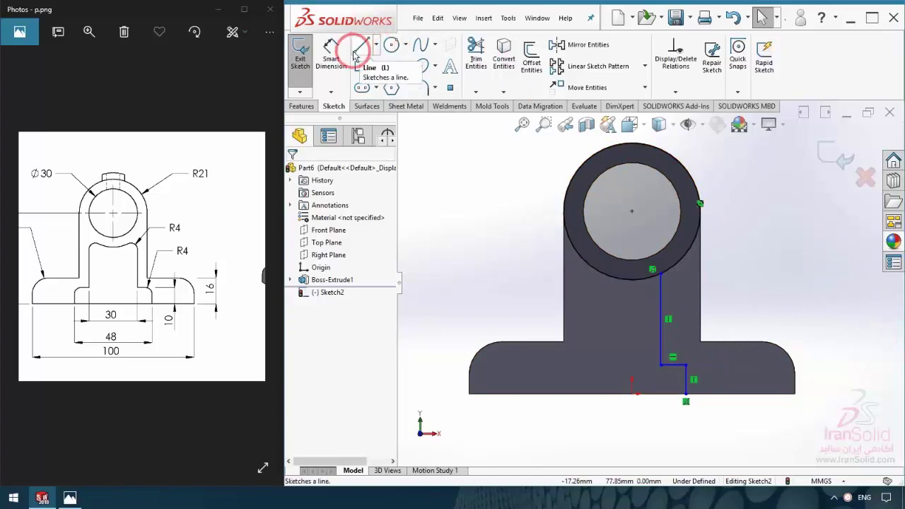
Step: Add a vertical centerline from the bottom edge midpoint up past the boss
click(376, 43)
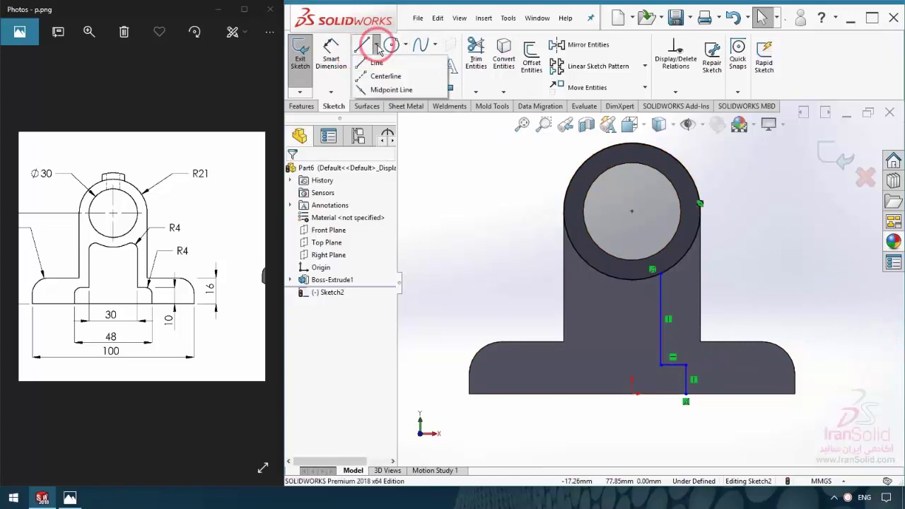
click(375, 71)
click(632, 394)
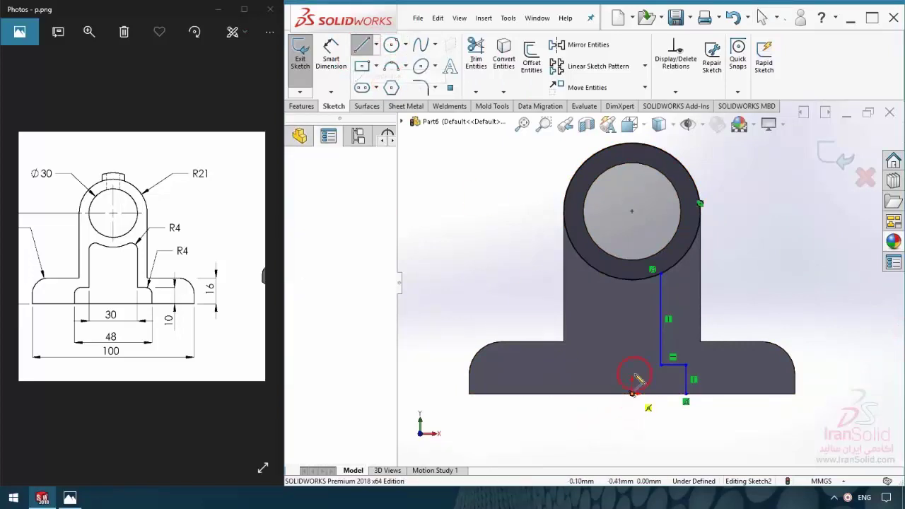
scroll(647, 282, up, 3)
click(639, 174)
key(Escape)
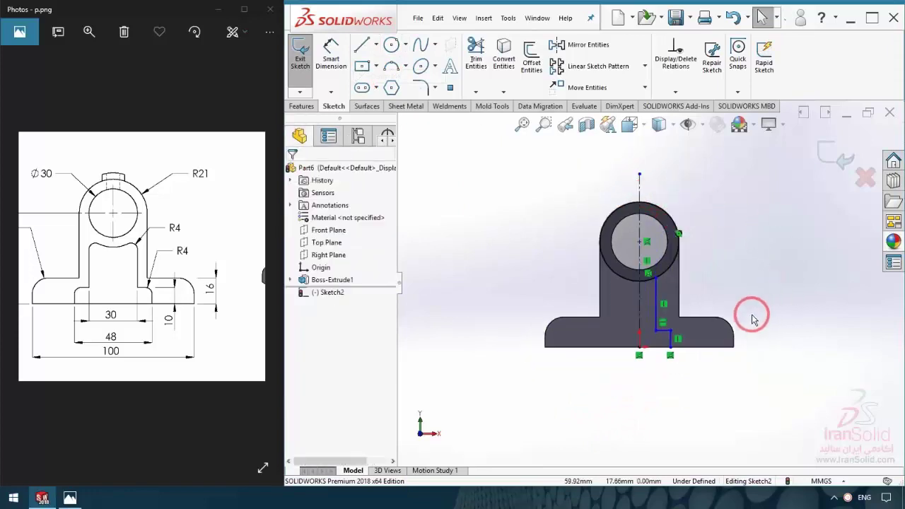
scroll(756, 315, down, 2)
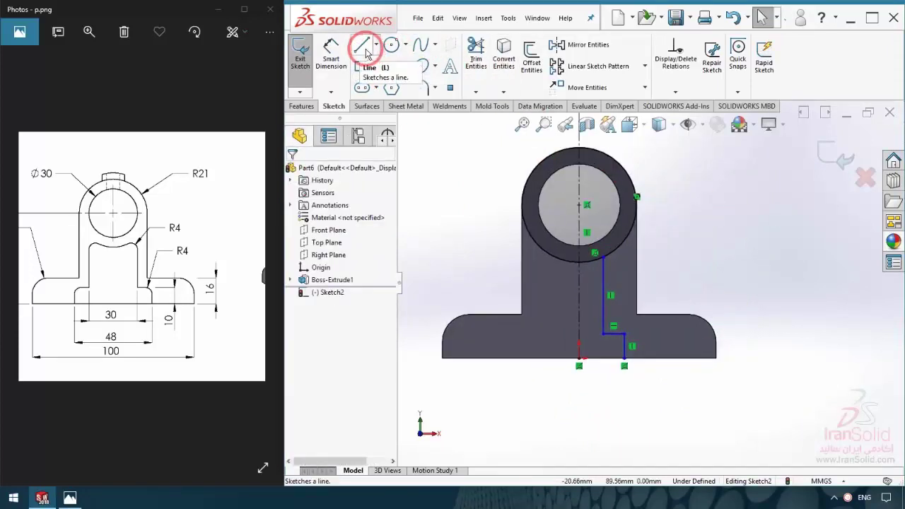
Step: Dimension the inner and outer widths about the centerline as 30 and 48
click(331, 53)
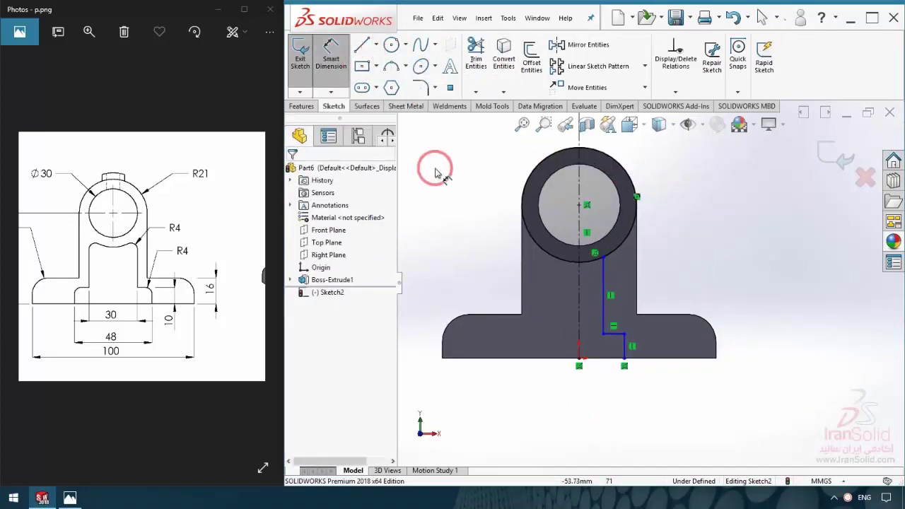
click(605, 304)
click(577, 373)
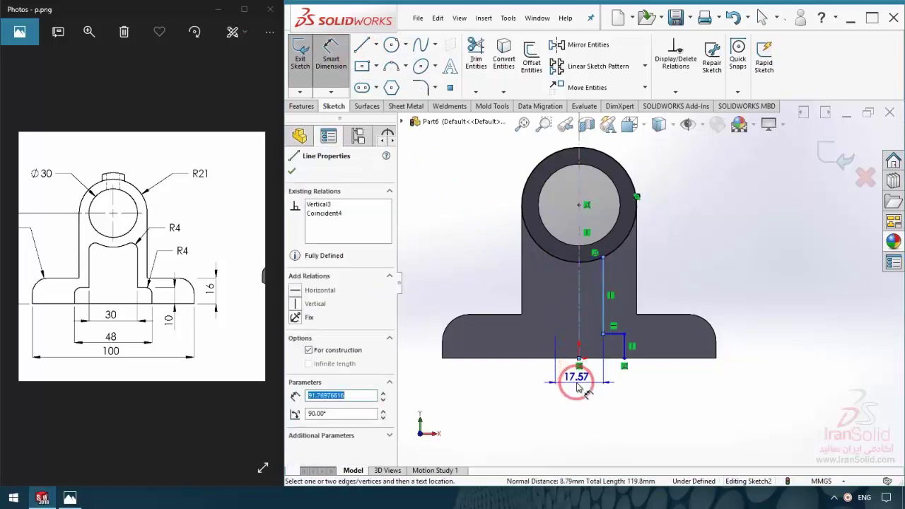
text(30)
key(Return)
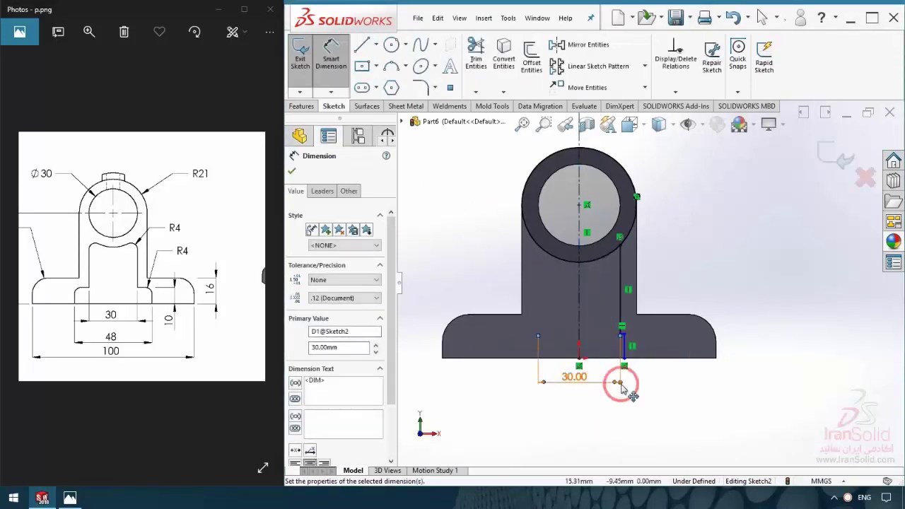
click(625, 348)
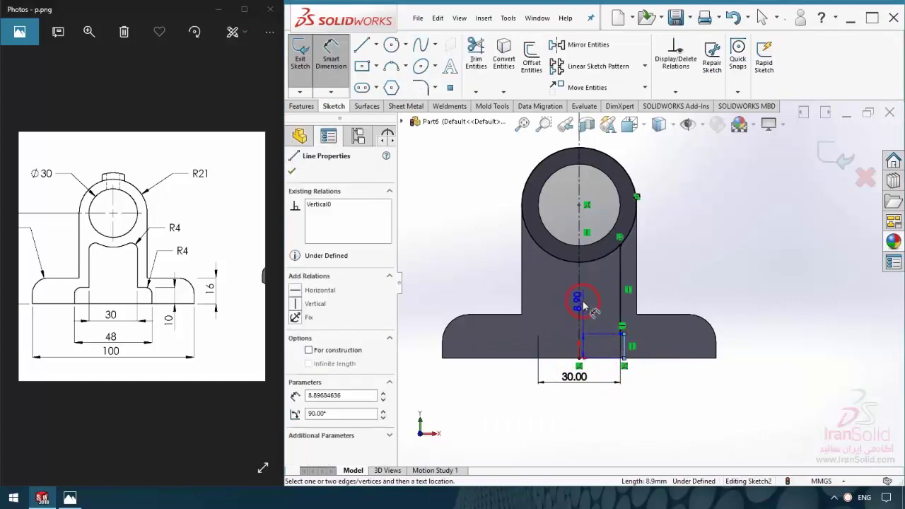
click(581, 305)
click(558, 417)
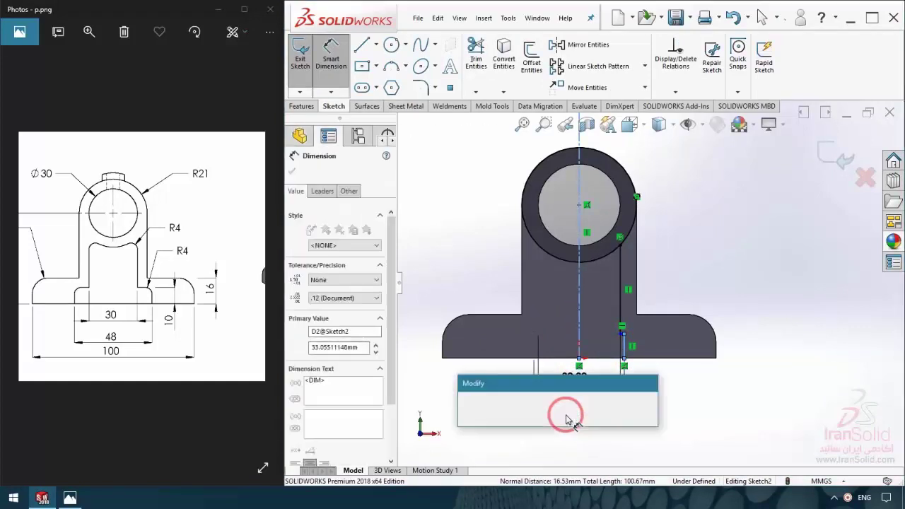
text(48)
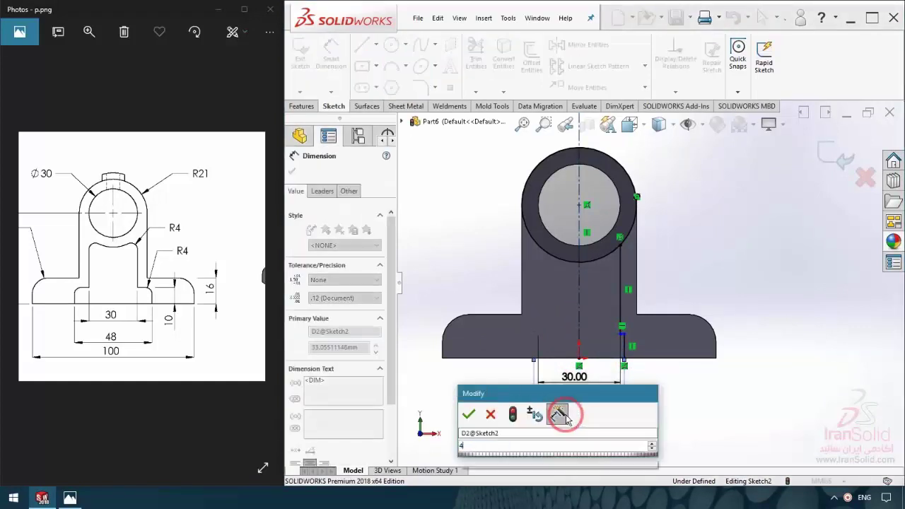
key(Return)
click(675, 416)
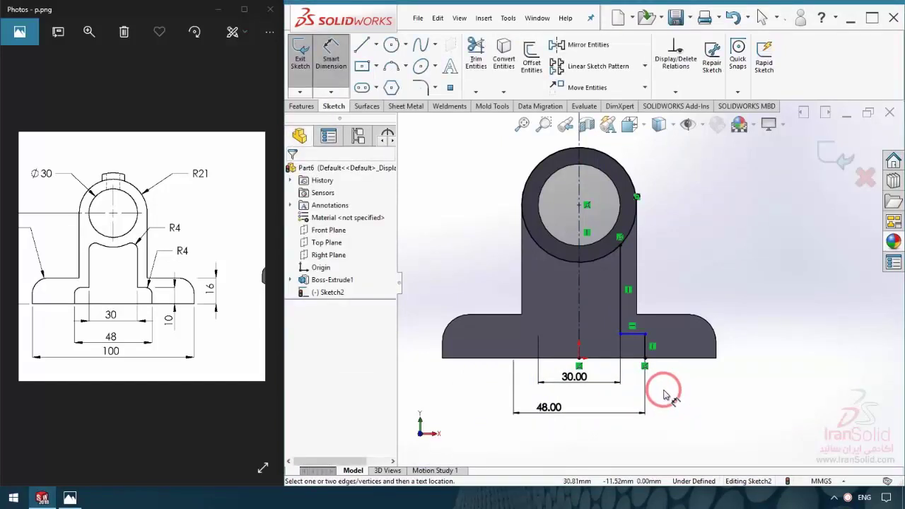
Step: Set the short vertical step edge height to 10
click(646, 349)
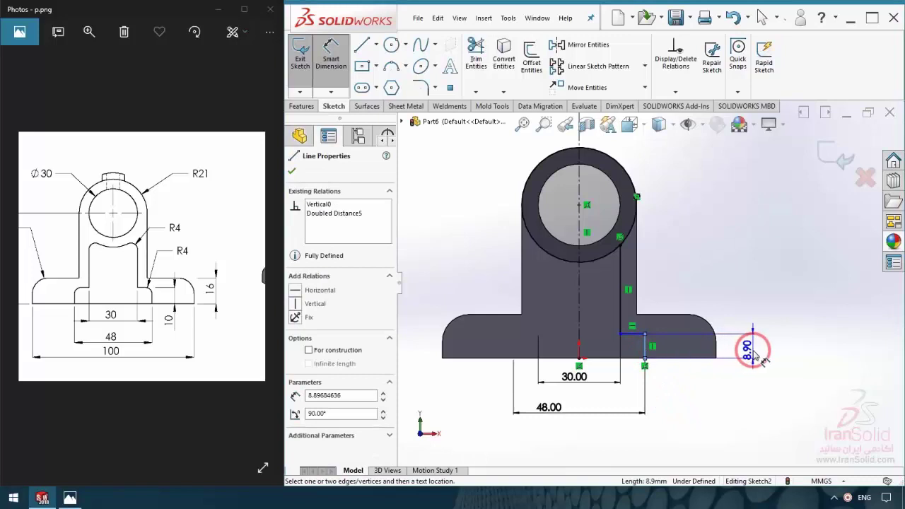
click(748, 353)
text(10)
key(Return)
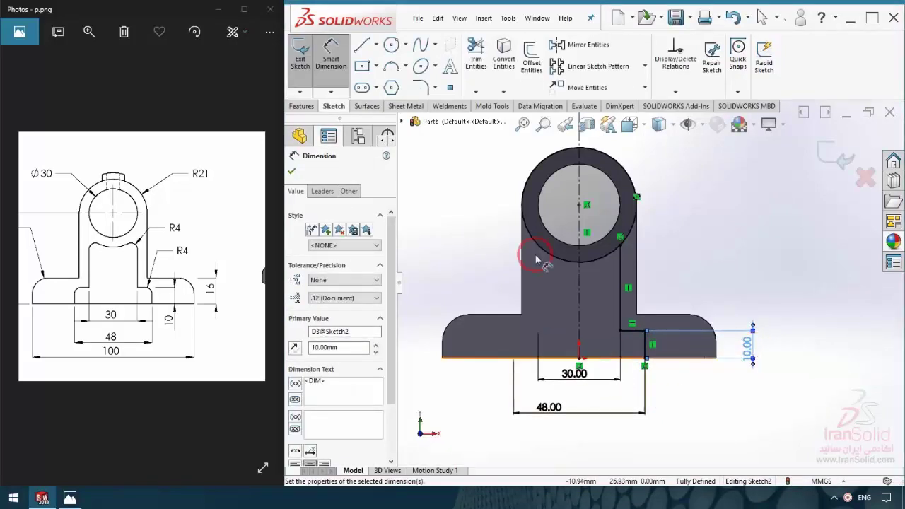
Step: Apply a 4 mm sketch fillet to the cut outline's inner step corner
click(419, 86)
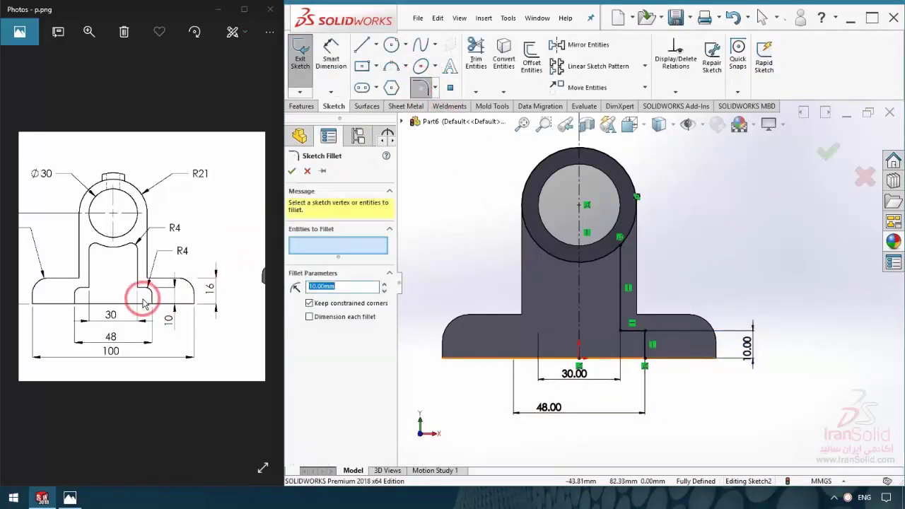
drag(143, 303, 189, 259)
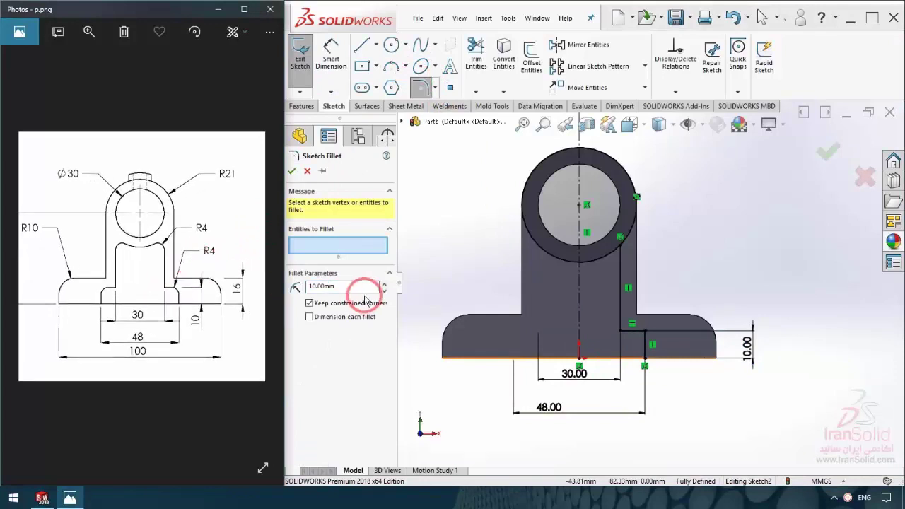
click(357, 285)
text(4)
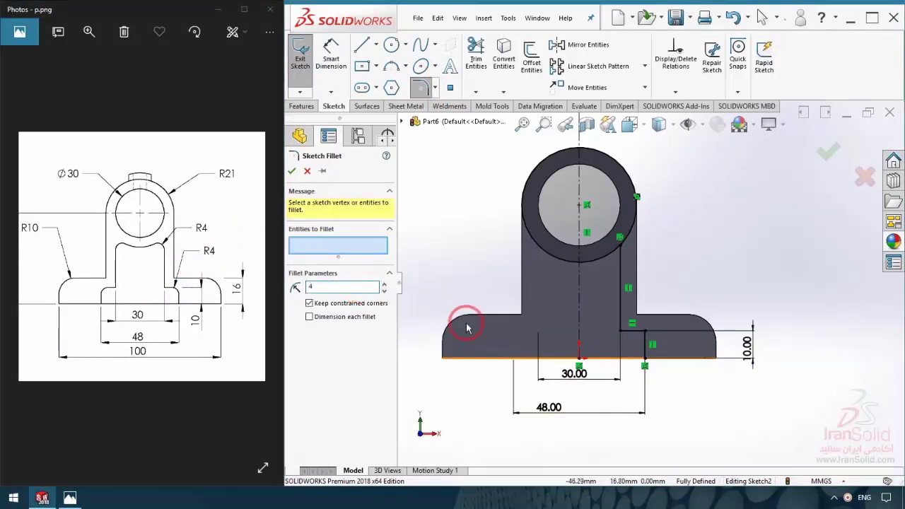
click(649, 340)
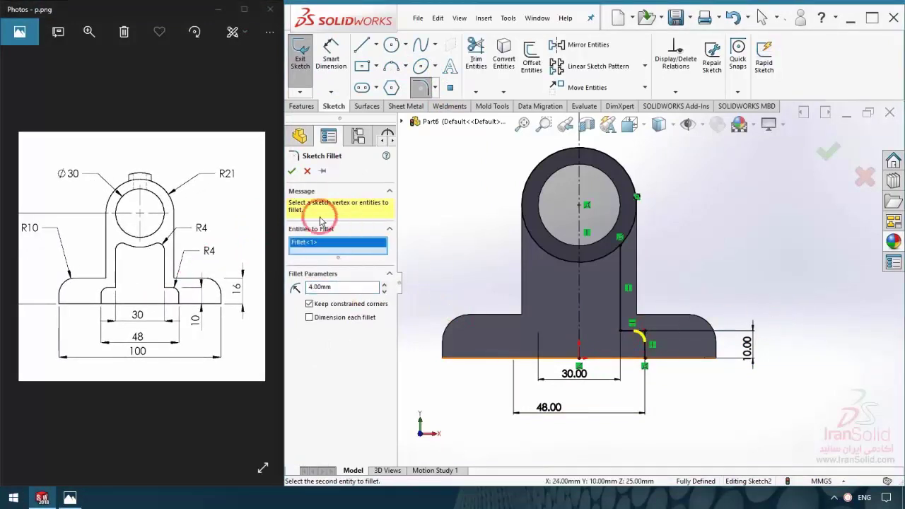
click(293, 173)
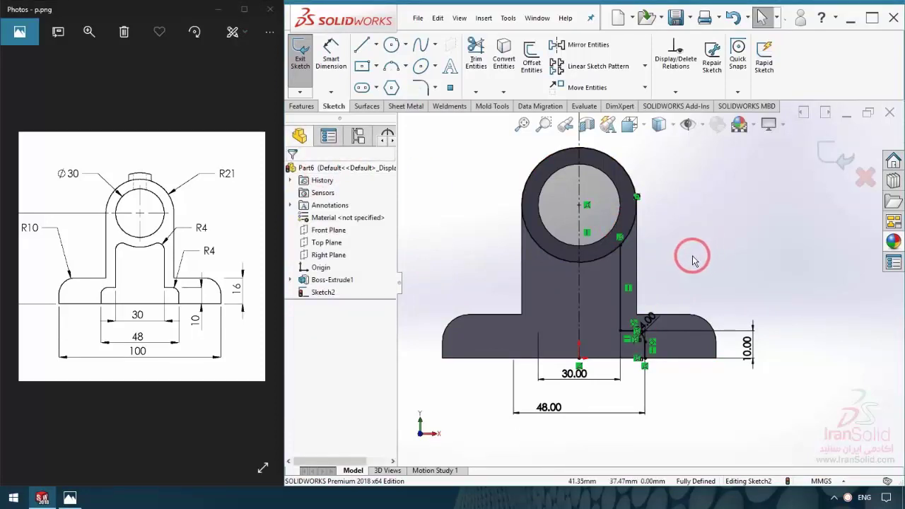
Step: Mirror the cut outline's lines and fillet arc about the vertical centerline
scroll(691, 363, down, 1)
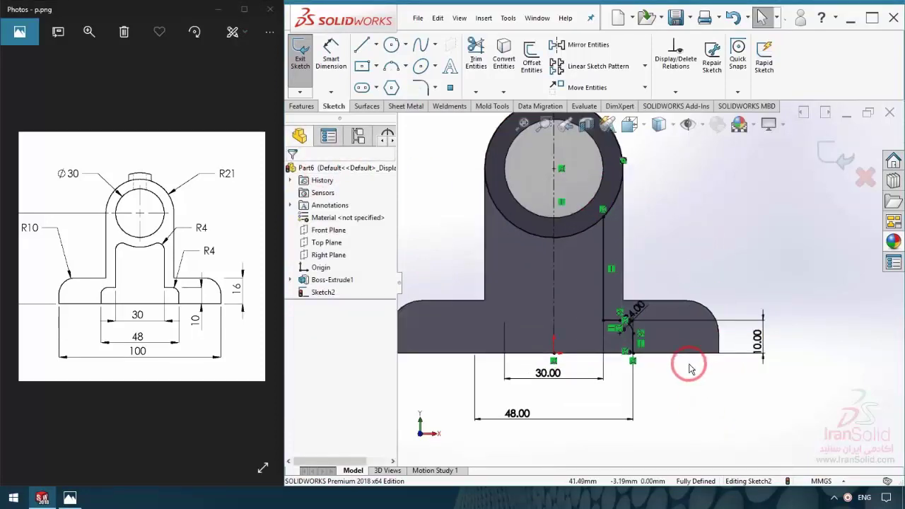
click(604, 286)
ctrl+click(612, 322)
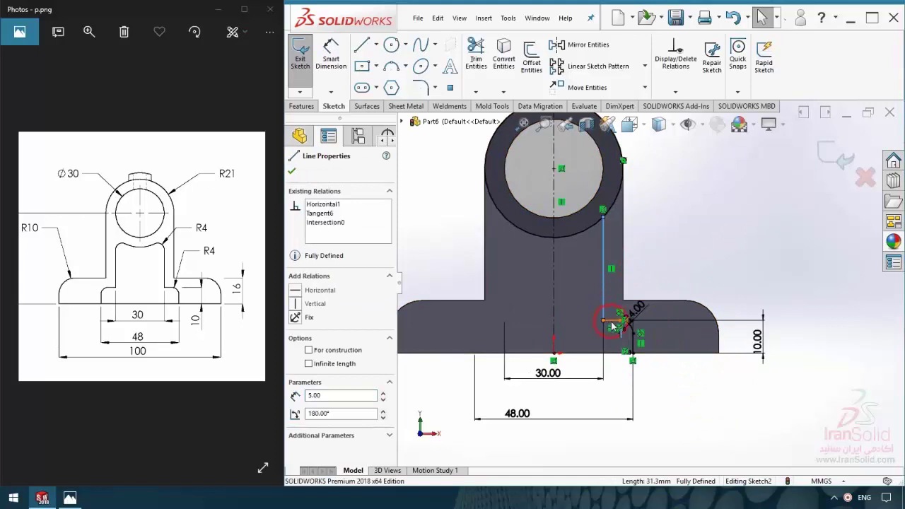
scroll(614, 329, down, 4)
ctrl+click(639, 311)
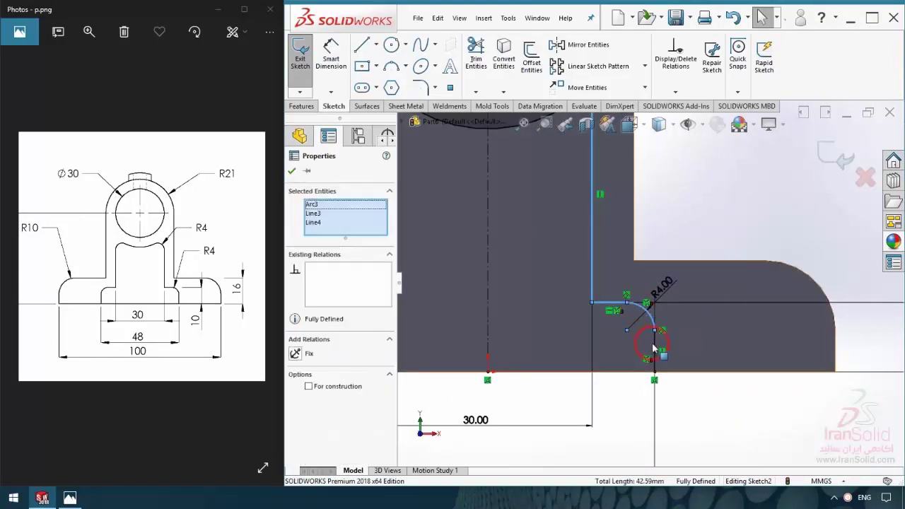
ctrl+click(655, 347)
scroll(647, 297, up, 3)
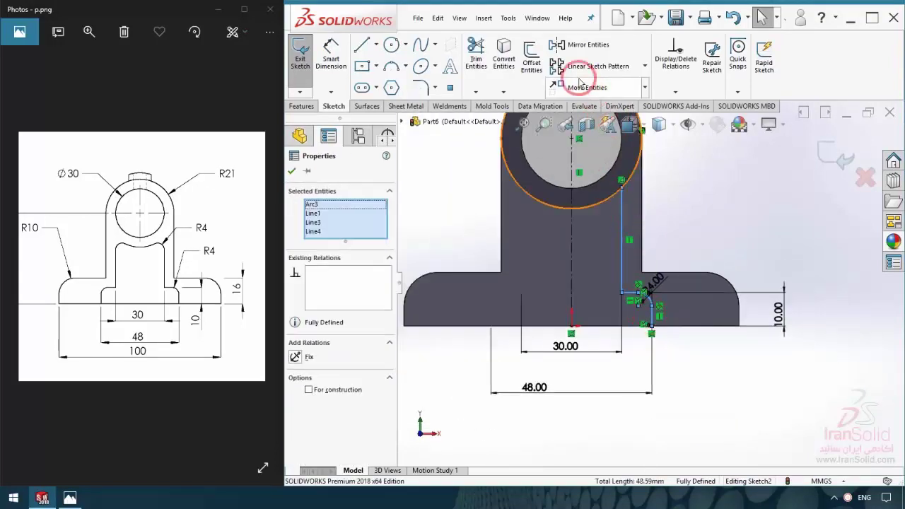
click(569, 47)
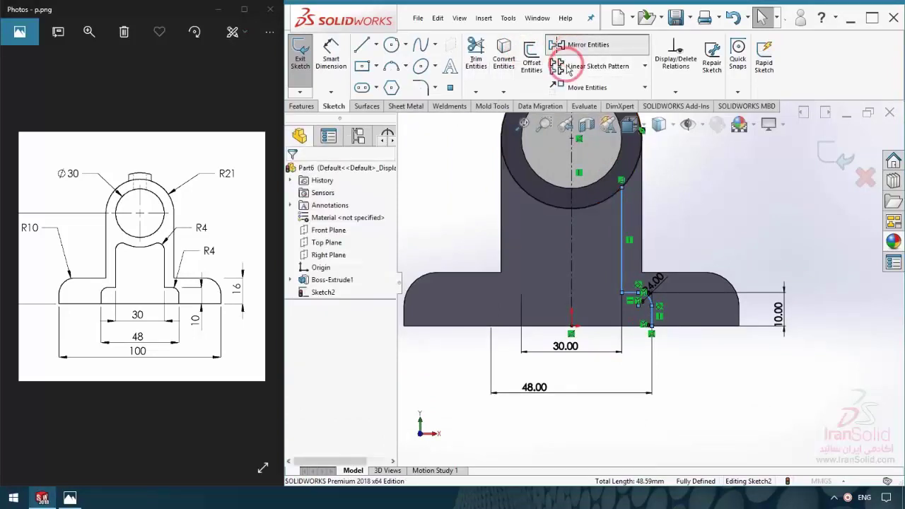
click(311, 347)
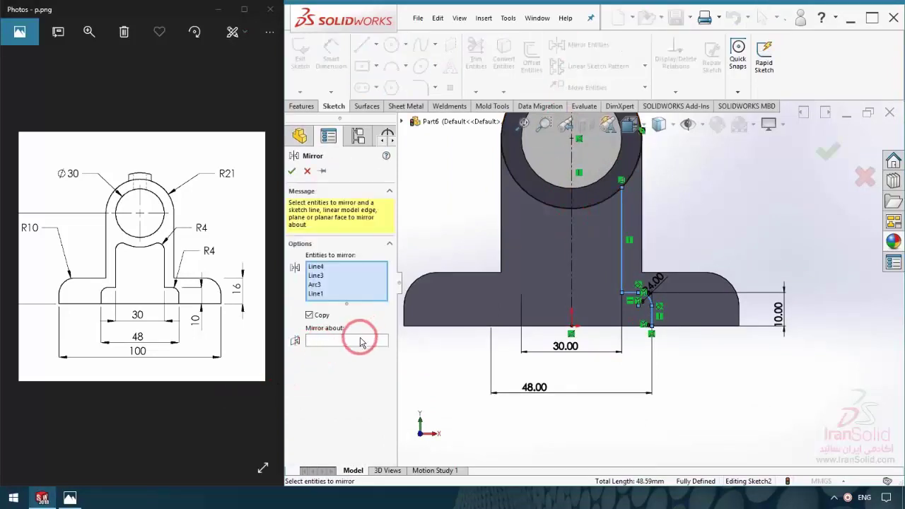
click(572, 208)
click(292, 174)
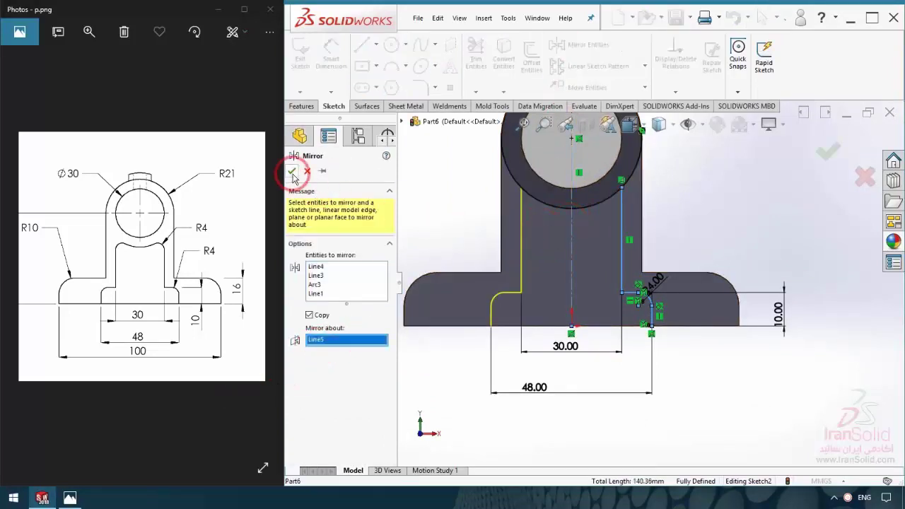
Step: Trim away the unwanted sketch segments
scroll(693, 396, up, 1)
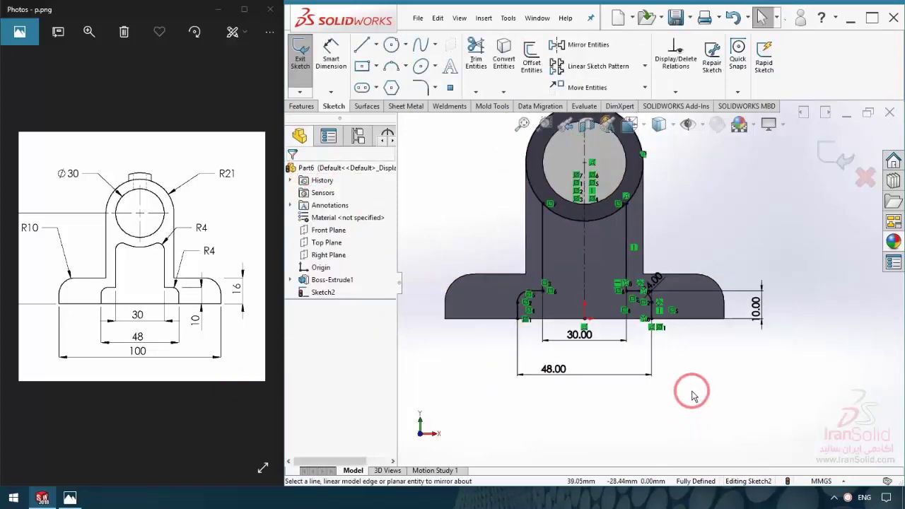
click(475, 57)
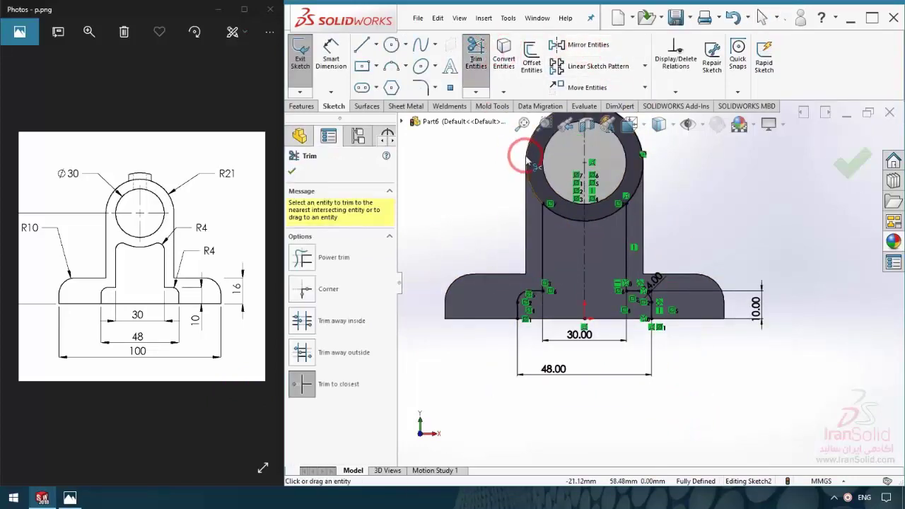
scroll(607, 181, up, 1)
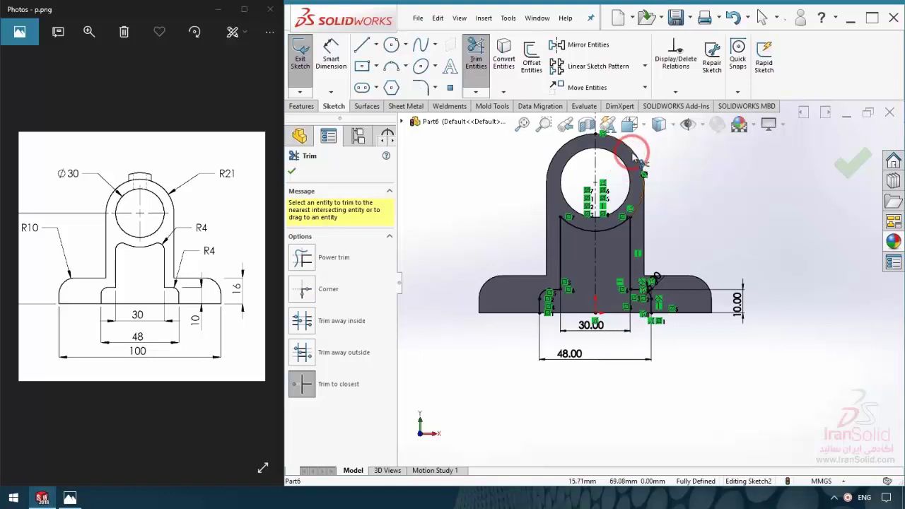
key(Escape)
scroll(651, 314, down, 1)
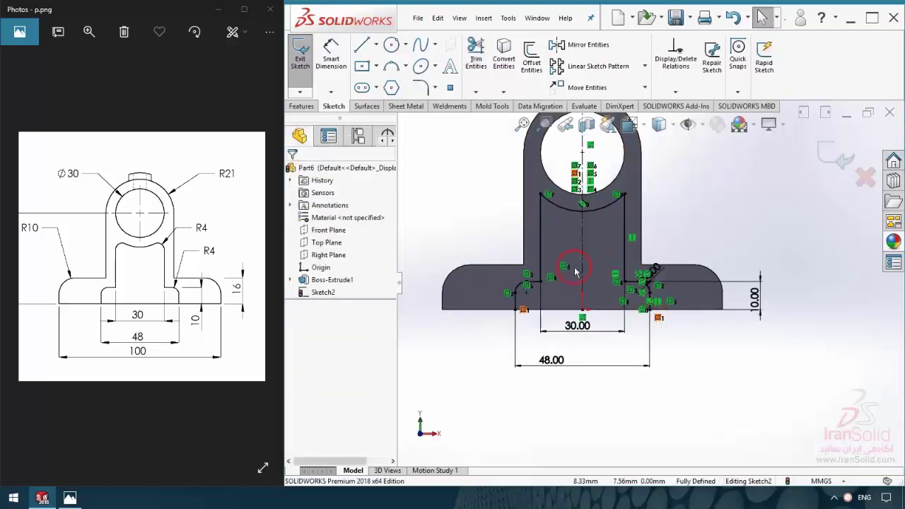
Step: Draw a line closing the bottom of the cut profile
click(362, 45)
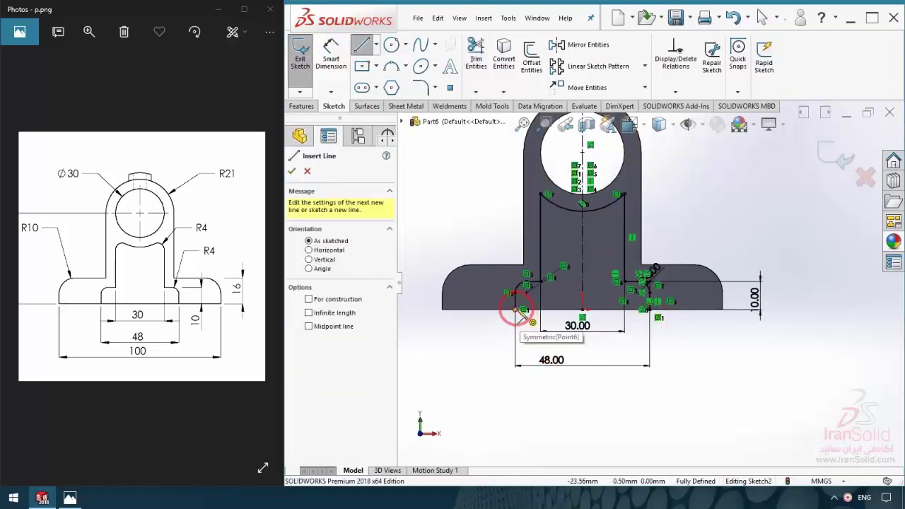
click(516, 310)
click(650, 309)
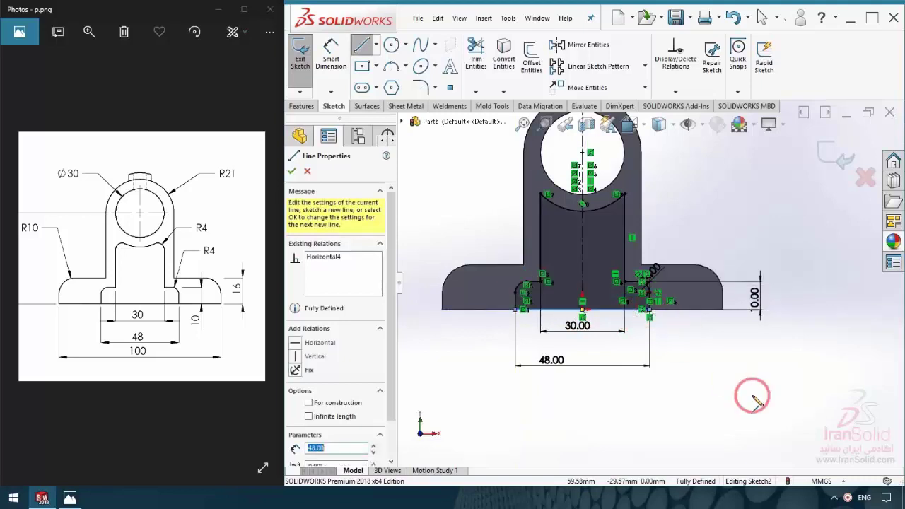
key(Escape)
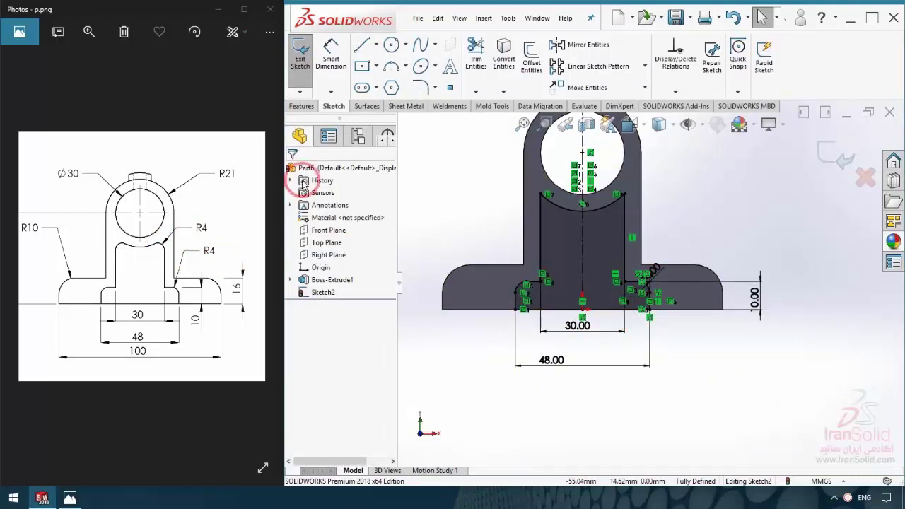
Step: Round the slot's two upper corners with 4 mm sketch fillets
click(421, 87)
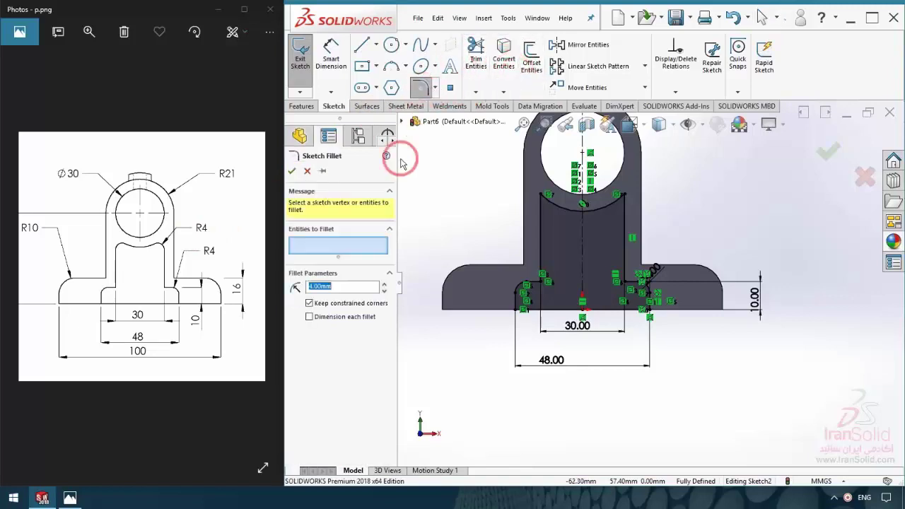
scroll(626, 220, down, 3)
click(612, 188)
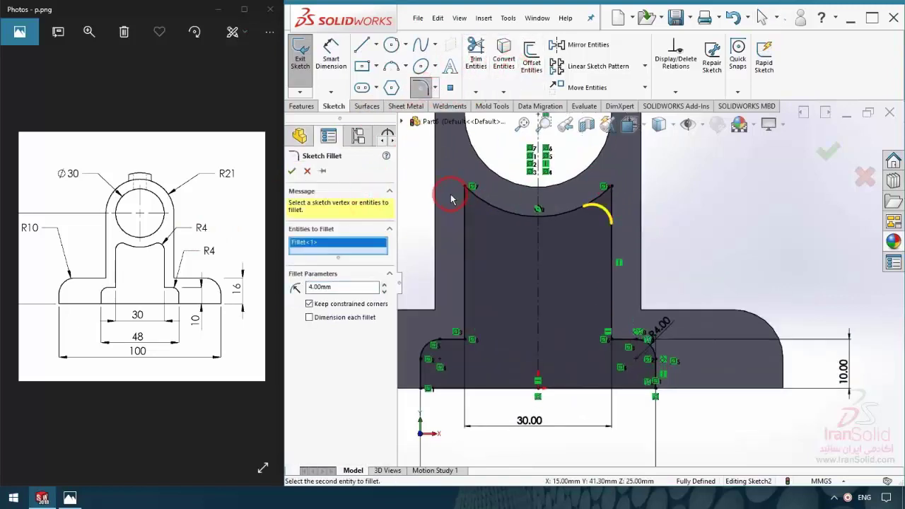
click(466, 188)
click(292, 174)
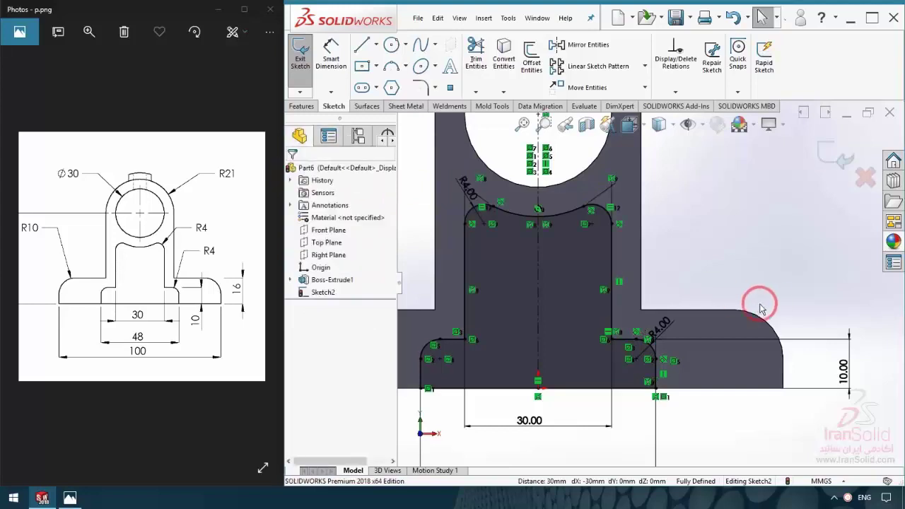
scroll(760, 304, up, 2)
scroll(773, 307, up, 1)
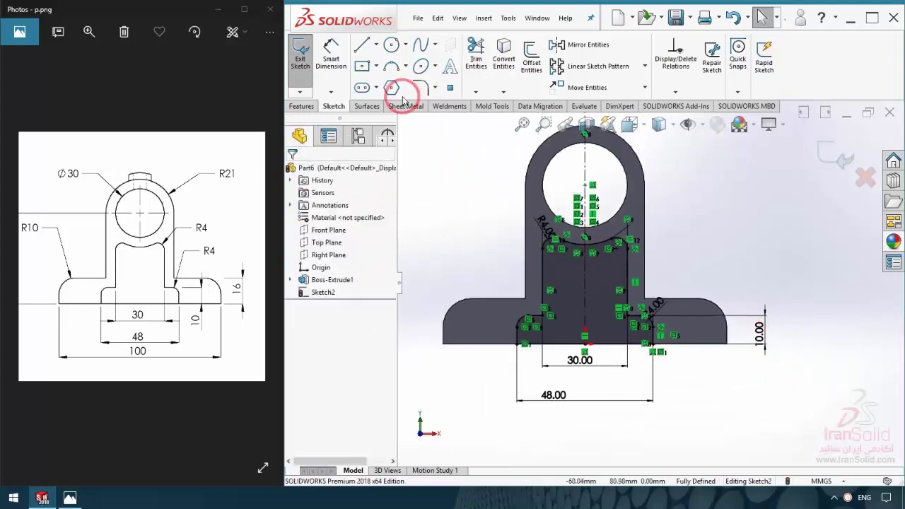
Step: Exit the sketch and extrude-cut the profile 19 mm deep (Blind)
click(840, 154)
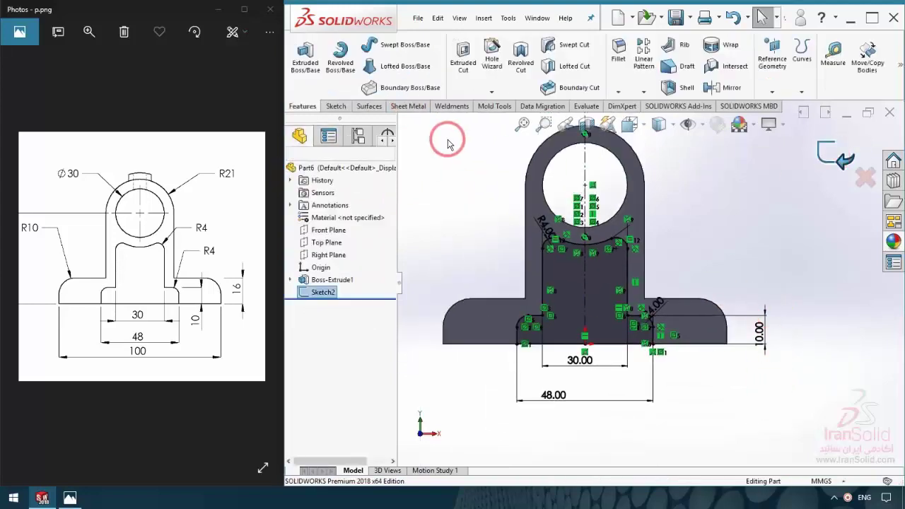
click(462, 56)
drag(200, 352, 154, 339)
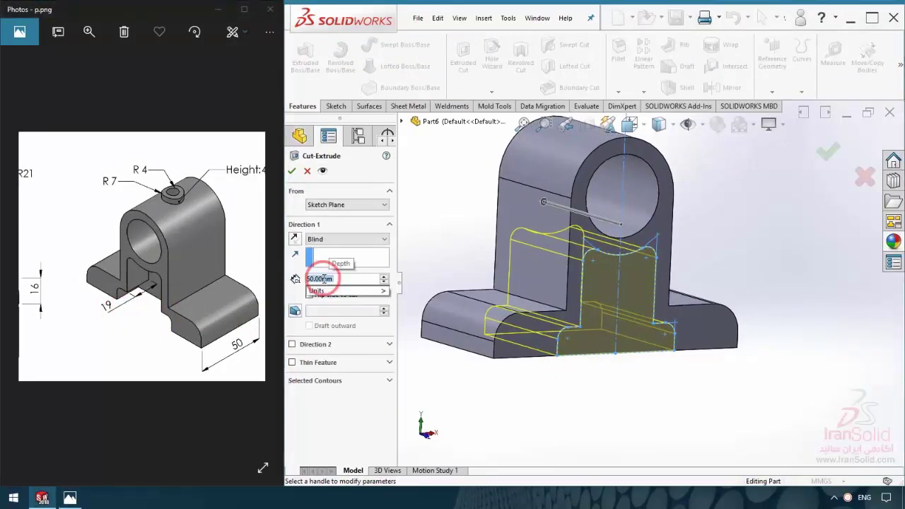
text(19)
key(Return)
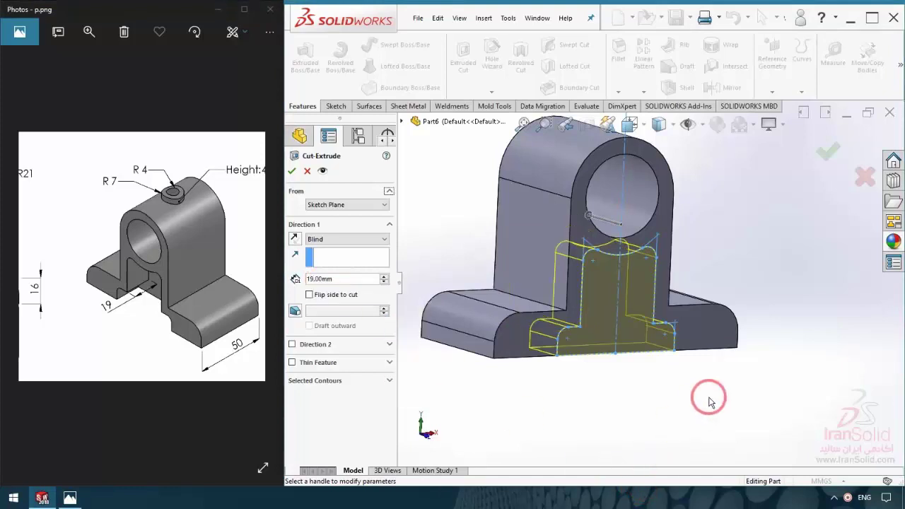
middle_drag(711, 401, 773, 295)
click(835, 149)
Step: Orbit the part and shift the reference image to inspect the new slot
mouse_move(752, 399)
middle_down()
mouse_move(701, 339)
mouse_move(733, 323)
mouse_move(716, 225)
mouse_move(708, 233)
middle_up()
click(135, 277)
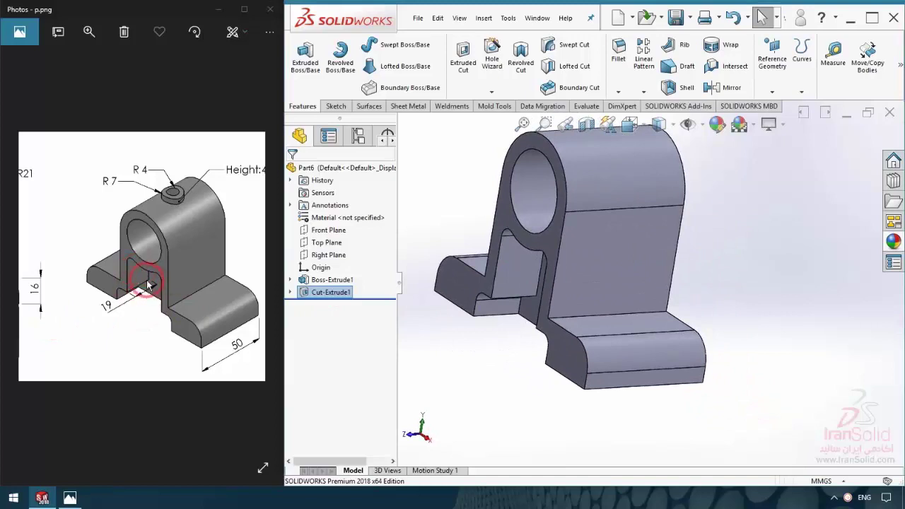
mouse_move(196, 281)
mouse_down()
mouse_move(213, 248)
mouse_move(225, 267)
mouse_up()
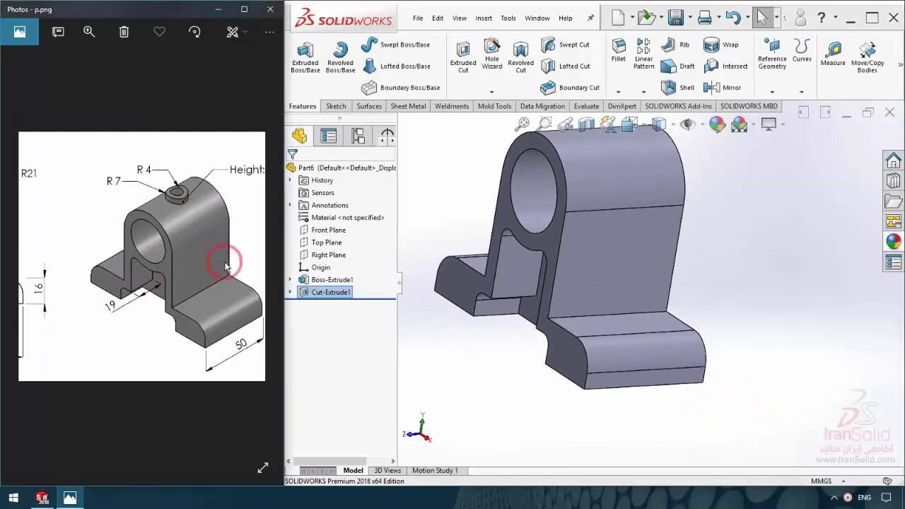
click(512, 386)
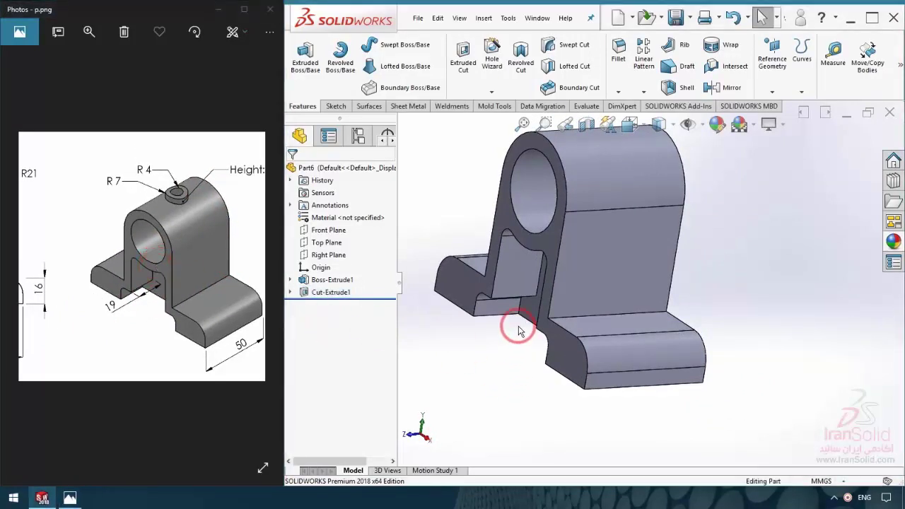
mouse_move(512, 386)
middle_down()
mouse_move(396, 263)
mouse_move(839, 415)
middle_up()
mouse_move(786, 352)
middle_down()
mouse_move(708, 363)
mouse_move(545, 304)
mouse_move(527, 184)
middle_up()
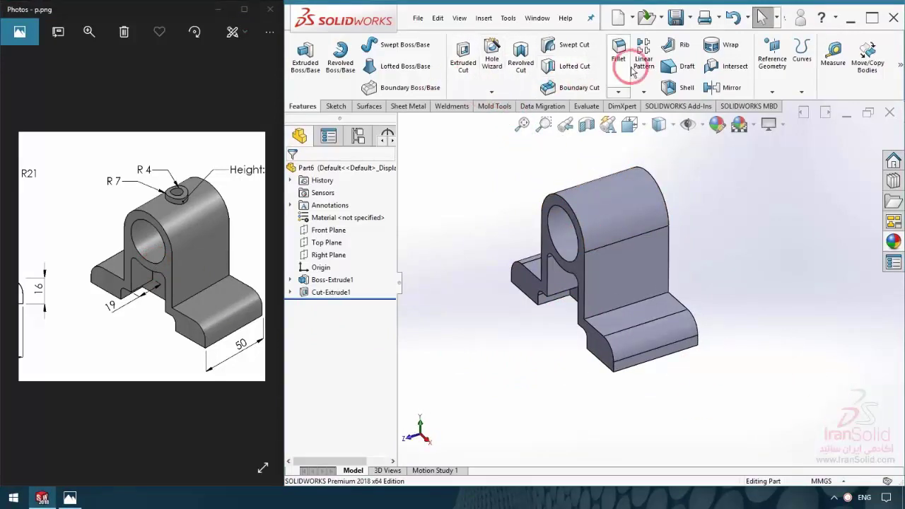
Step: Mirror Cut-Extrude1 about the Front Plane, then view the part from the front
click(729, 88)
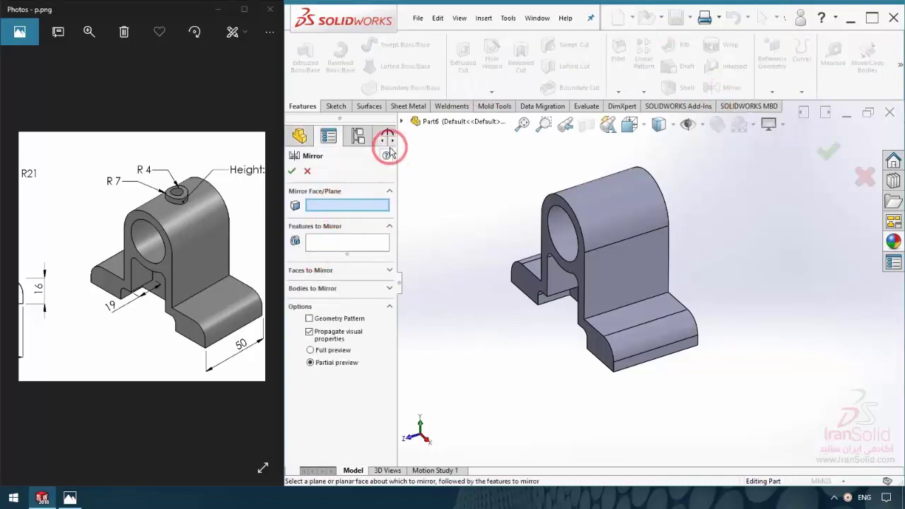
click(401, 121)
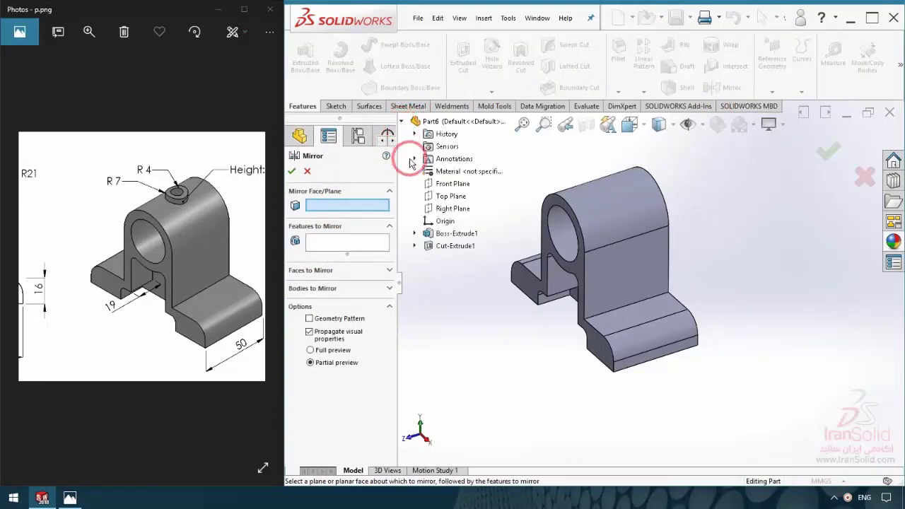
click(447, 185)
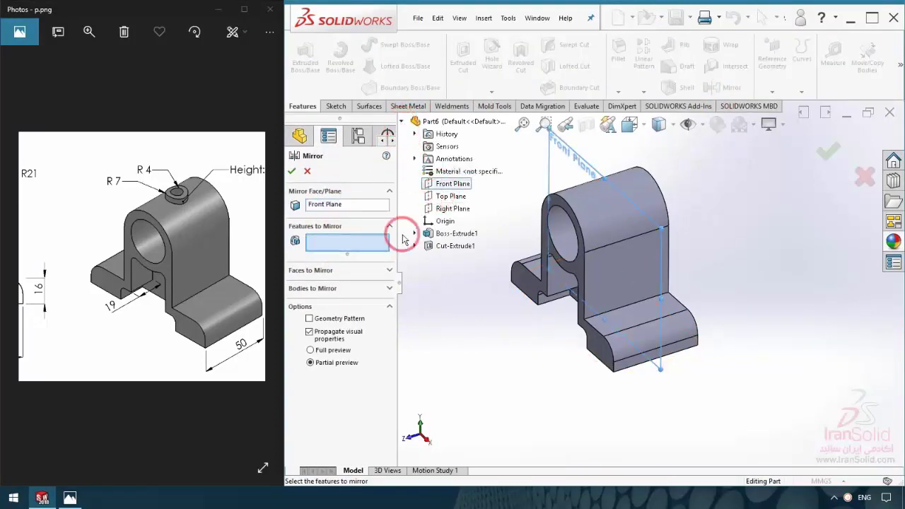
click(456, 247)
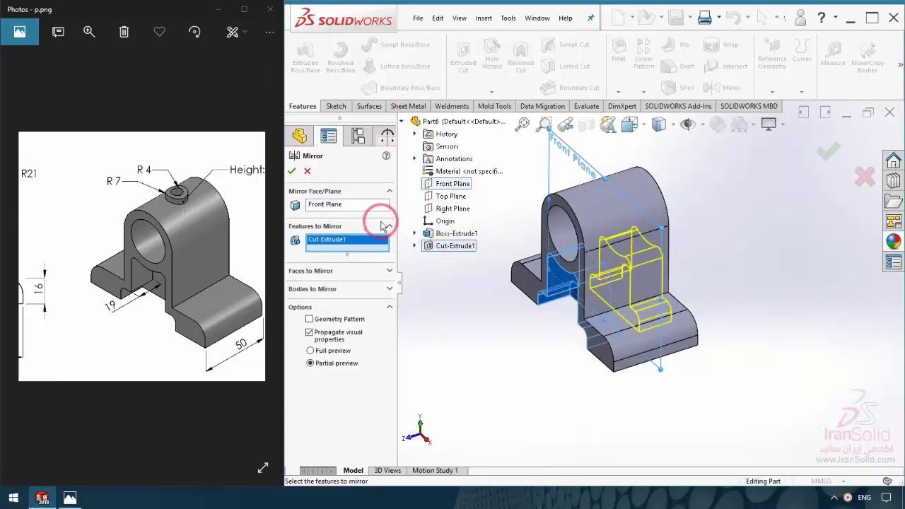
click(292, 171)
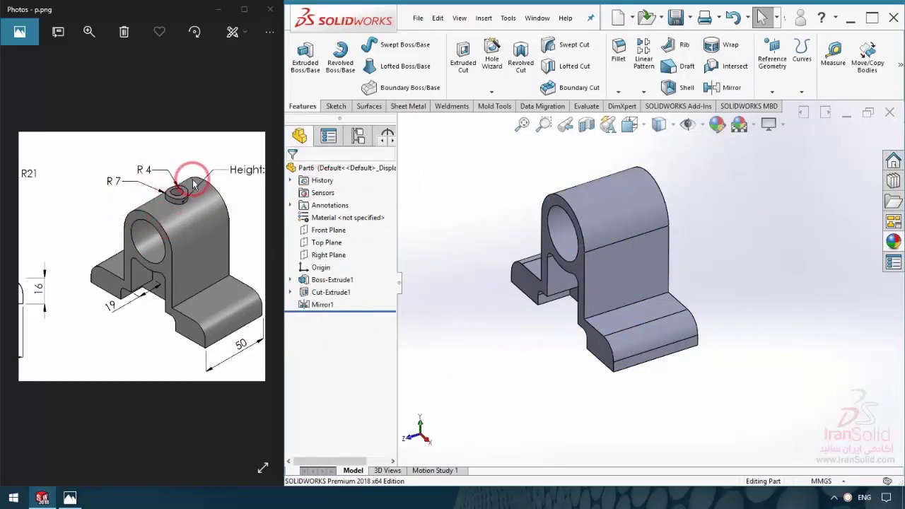
drag(79, 276, 212, 276)
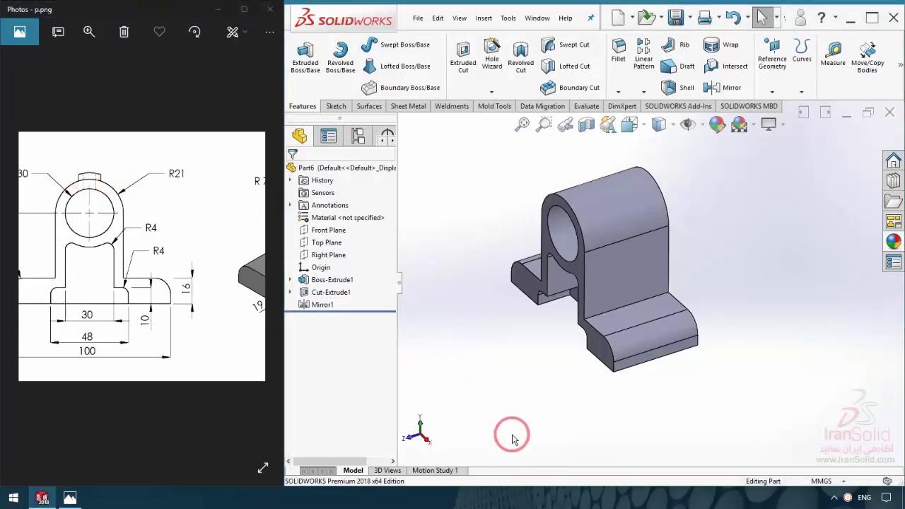
mouse_move(511, 434)
middle_down()
mouse_move(619, 275)
mouse_move(572, 297)
mouse_move(563, 316)
middle_up()
Step: Create Plane1 from the bottom face, flipped upward and offset 105 mm
click(771, 81)
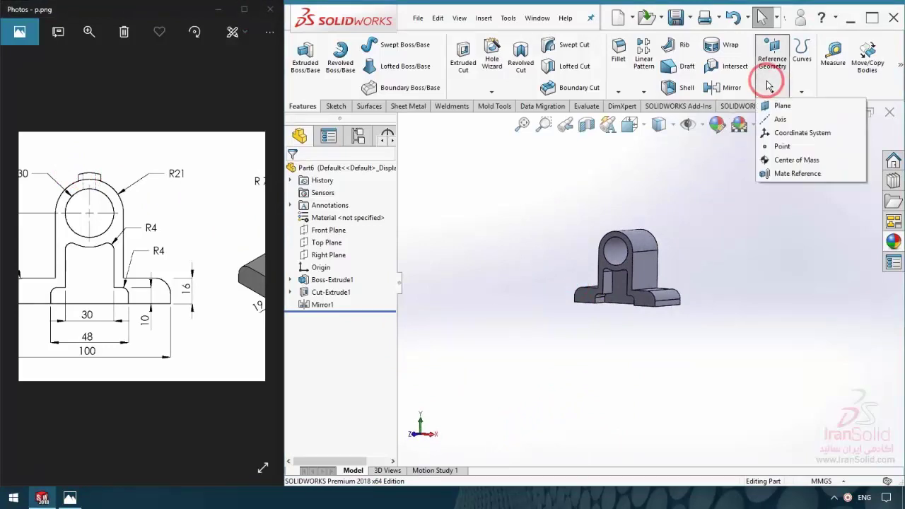
click(769, 110)
mouse_move(520, 304)
middle_down()
mouse_move(530, 247)
mouse_move(558, 273)
middle_up()
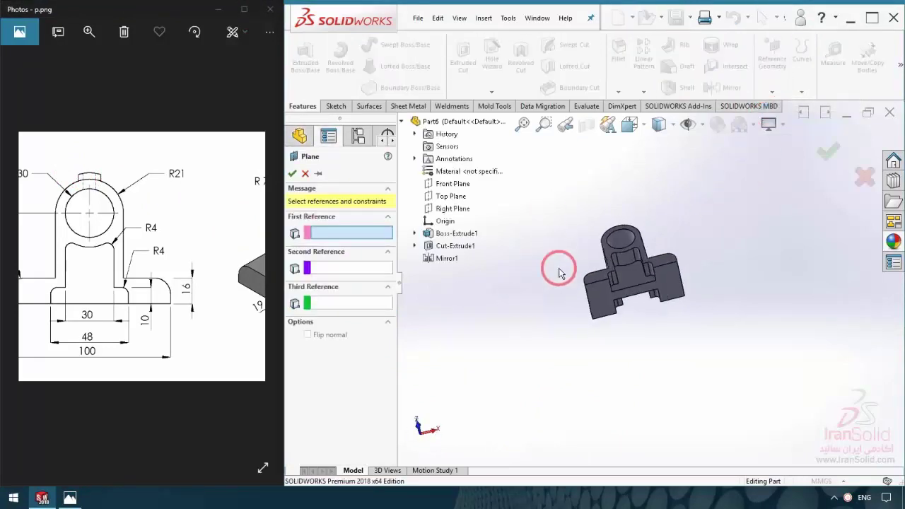
click(597, 304)
mouse_move(598, 306)
middle_down()
mouse_move(630, 344)
mouse_move(601, 365)
middle_up()
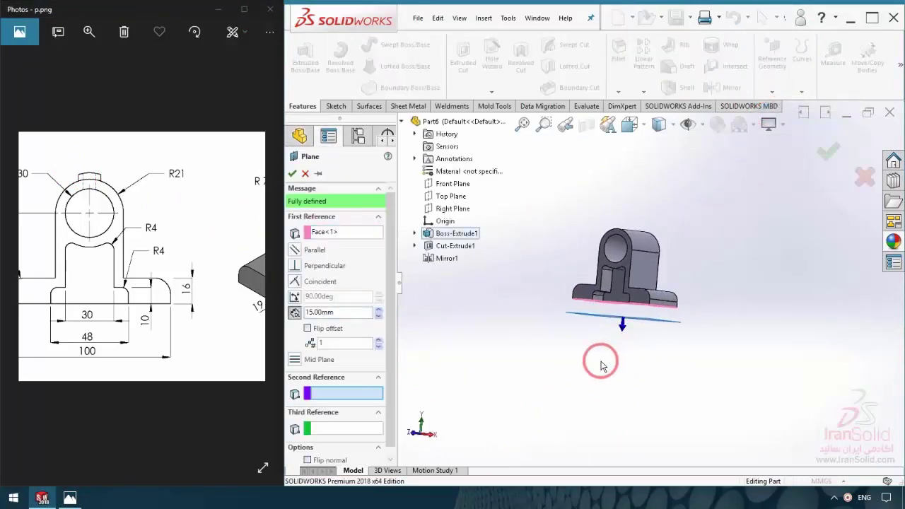
click(307, 329)
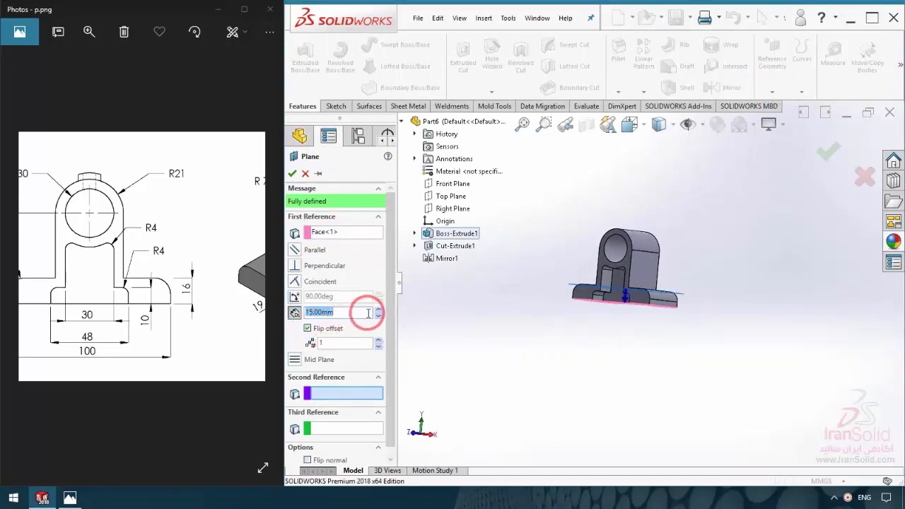
click(378, 310)
click(378, 310)
click(379, 311)
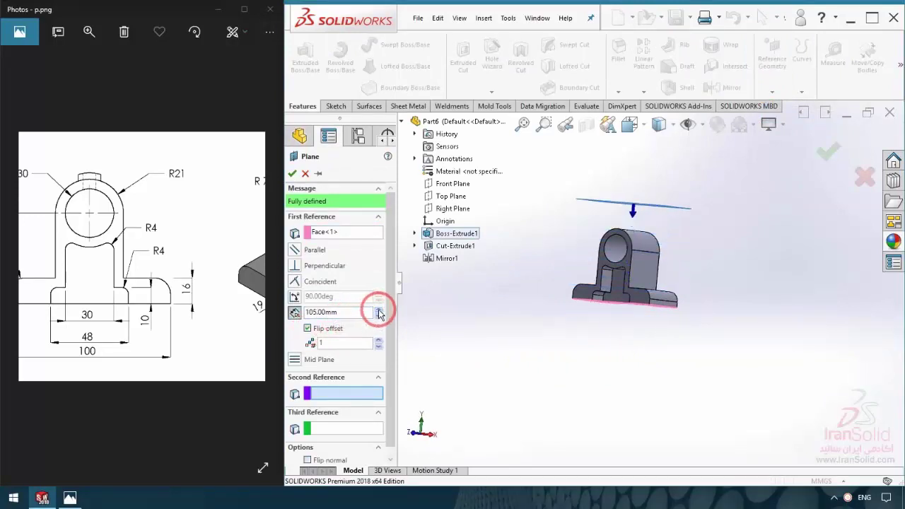
click(292, 175)
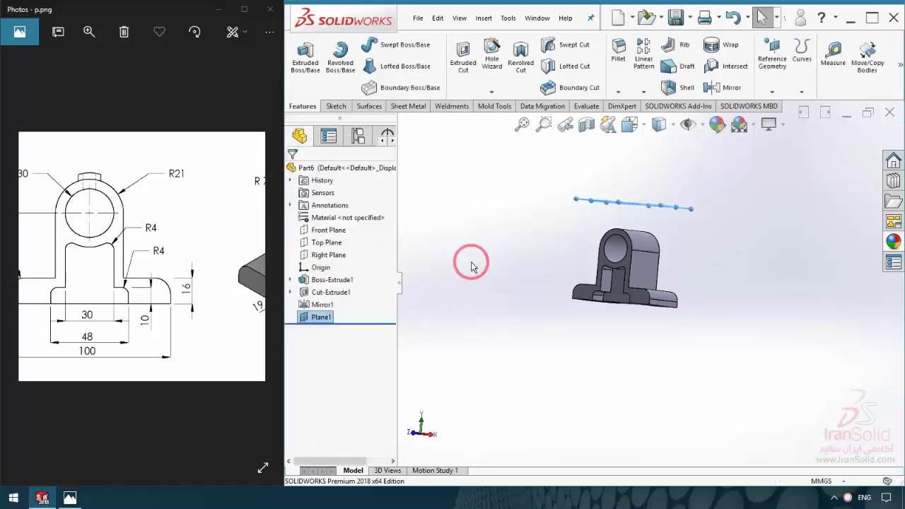
Step: Orbit the model and reference view to check Plane1's position above the arch
mouse_move(471, 262)
middle_down()
mouse_move(461, 276)
mouse_move(467, 304)
middle_up()
mouse_move(574, 239)
middle_down()
mouse_move(717, 227)
mouse_move(636, 240)
middle_up()
drag(170, 246, 41, 242)
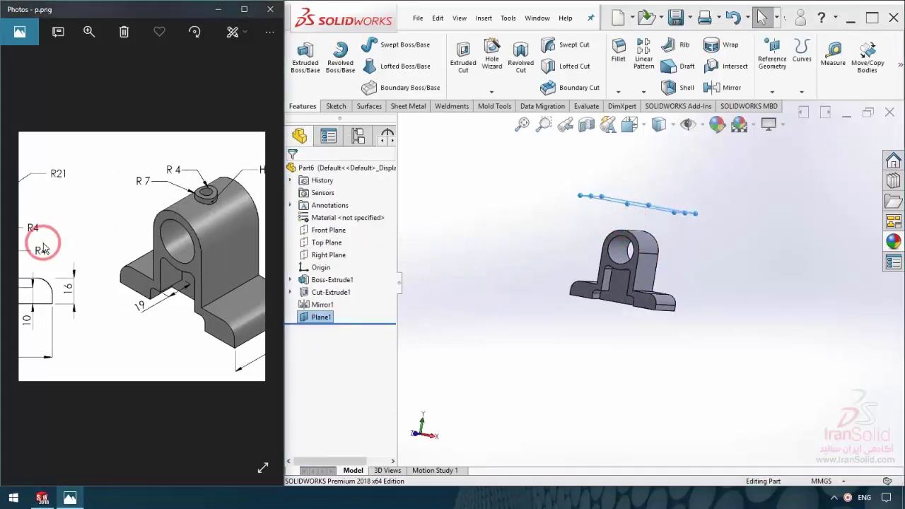
drag(159, 222, 150, 225)
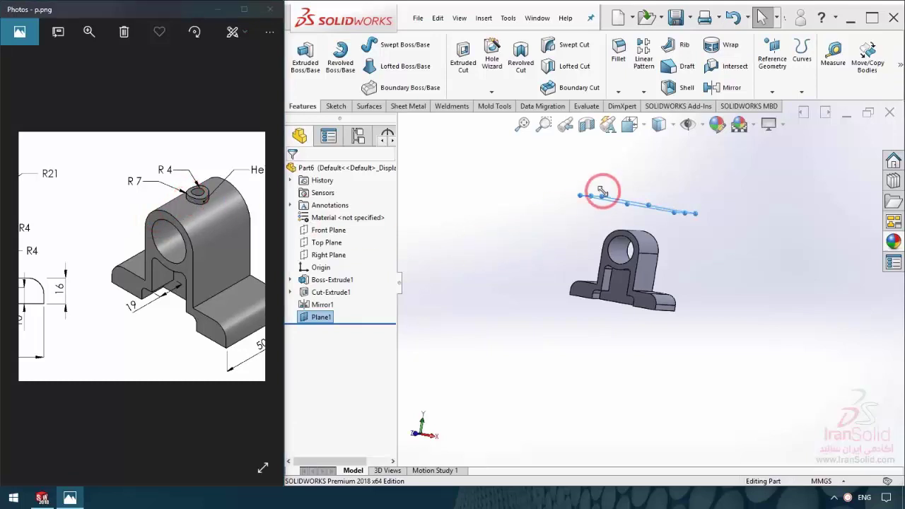
middle_drag(602, 188, 614, 221)
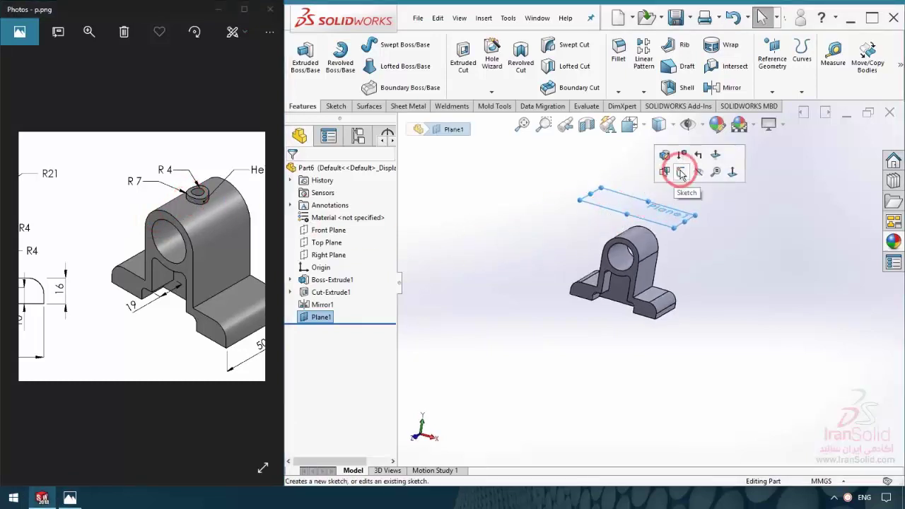
Step: On Plane1, sketch an origin-centred circle with a 13.45 mm diameter dimension, then exit the sketch
click(683, 172)
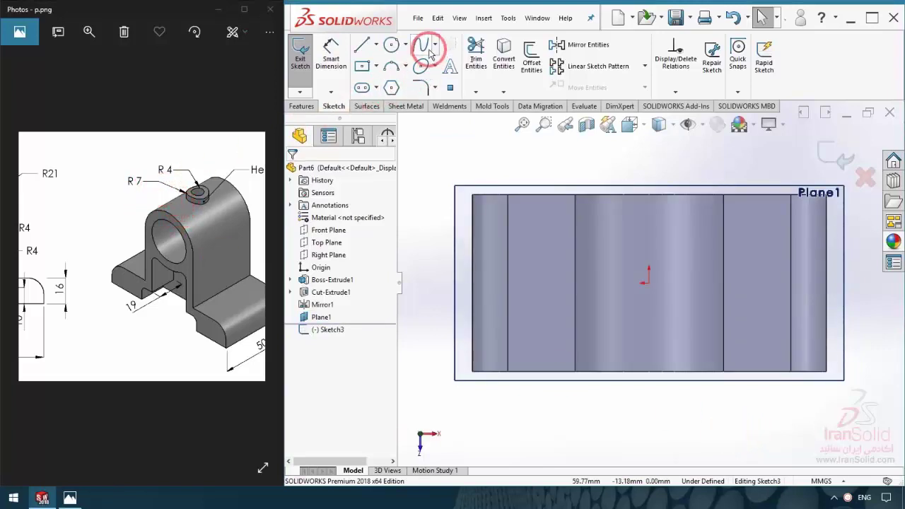
click(648, 282)
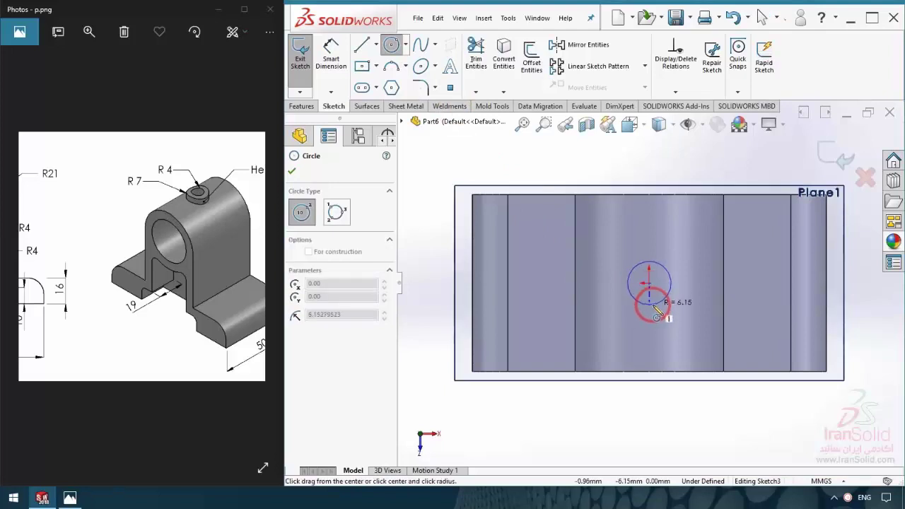
click(651, 307)
click(331, 64)
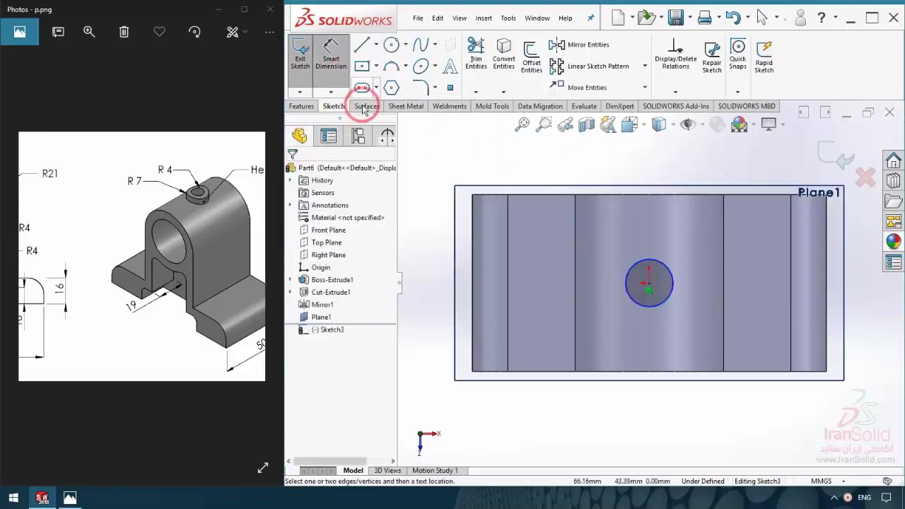
click(670, 279)
click(686, 173)
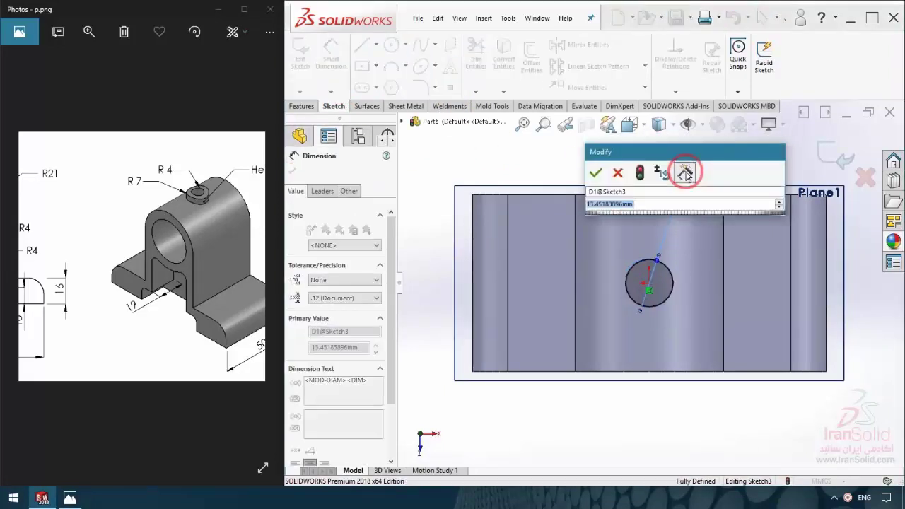
key(Return)
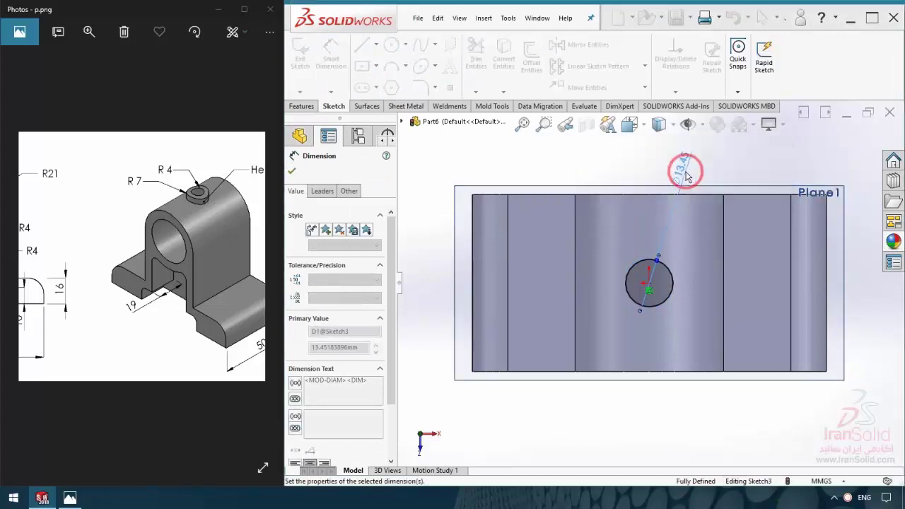
mouse_move(636, 224)
middle_down()
mouse_move(787, 202)
mouse_move(577, 394)
mouse_move(586, 327)
mouse_move(568, 317)
middle_up()
key(Escape)
click(814, 173)
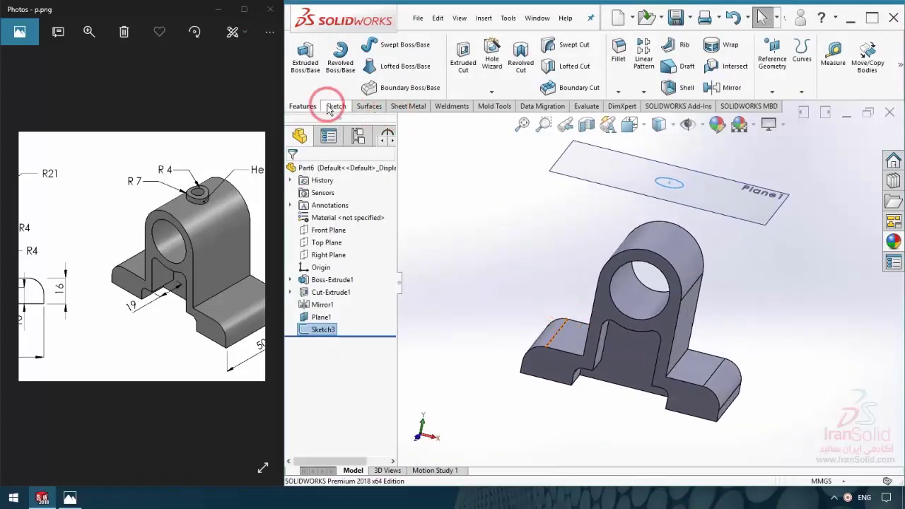
Step: Extrude the circle Up To Surface, ending on the arch's curved top face
click(306, 57)
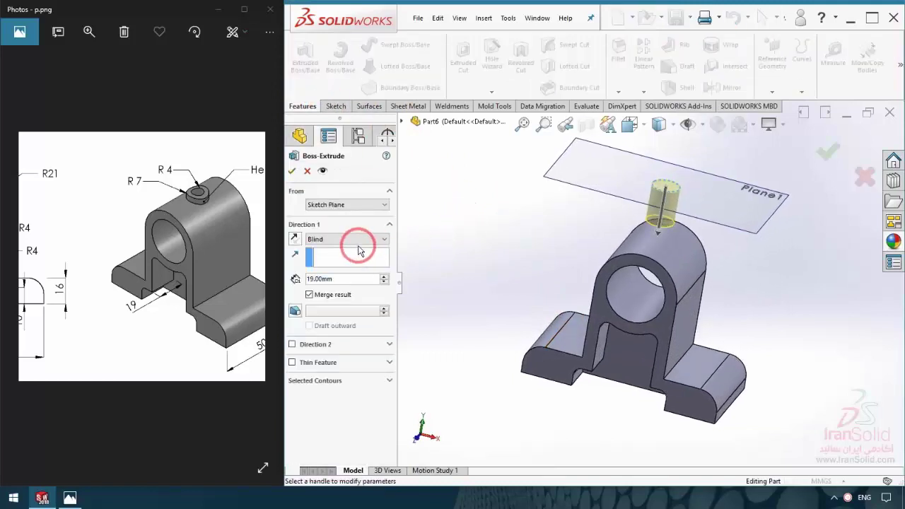
click(358, 244)
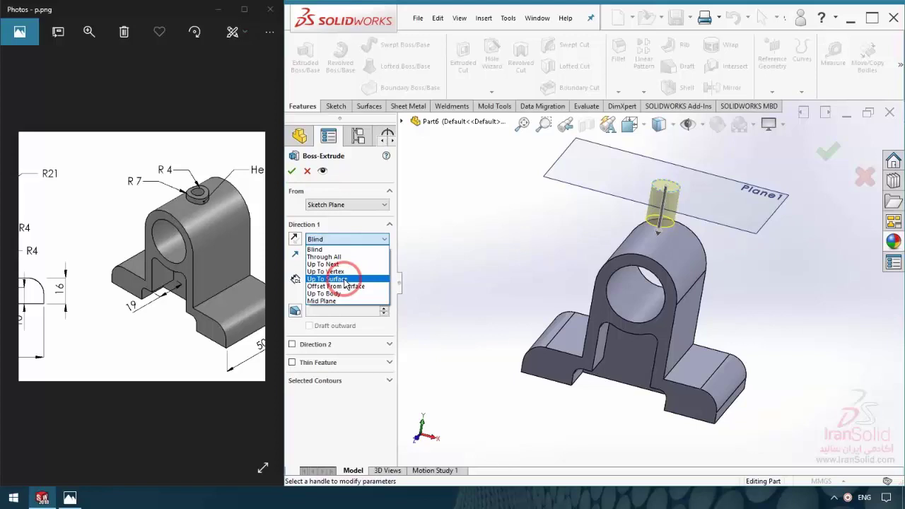
click(345, 280)
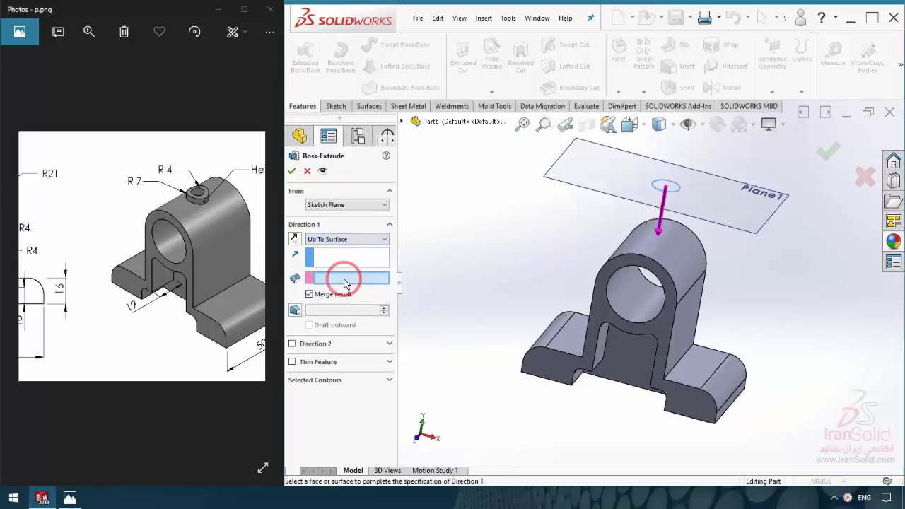
click(657, 251)
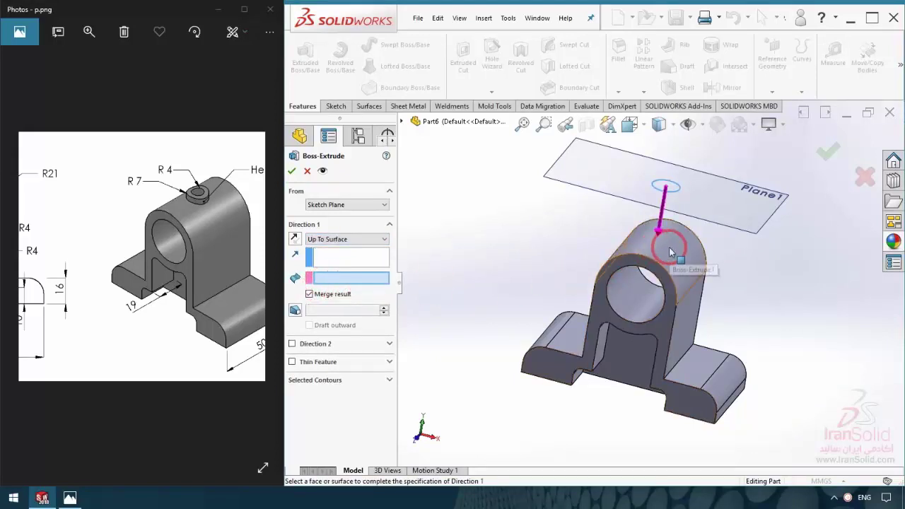
mouse_move(566, 279)
middle_down()
mouse_move(558, 234)
mouse_move(485, 249)
middle_up()
click(303, 178)
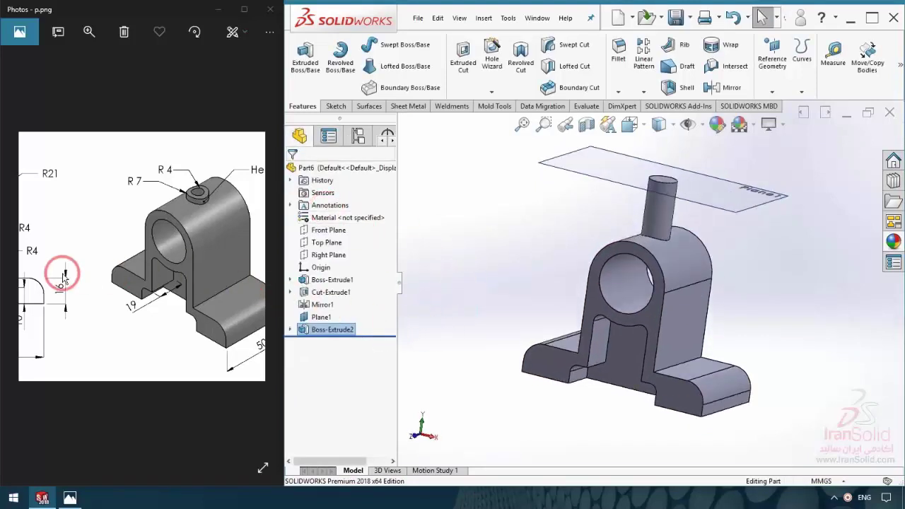
mouse_move(65, 273)
mouse_down()
mouse_move(168, 281)
mouse_move(74, 283)
mouse_up()
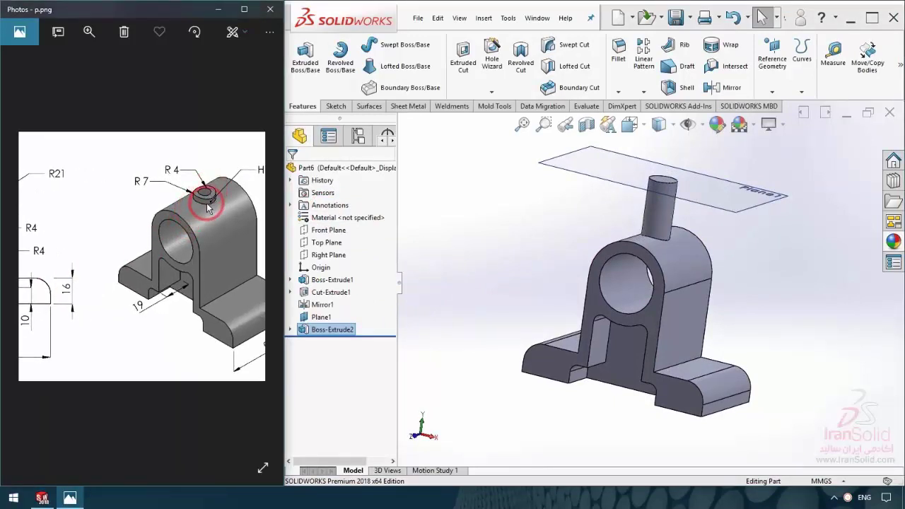
Step: Start a sketch on the boss top and draw a circle centred on the origin
click(450, 211)
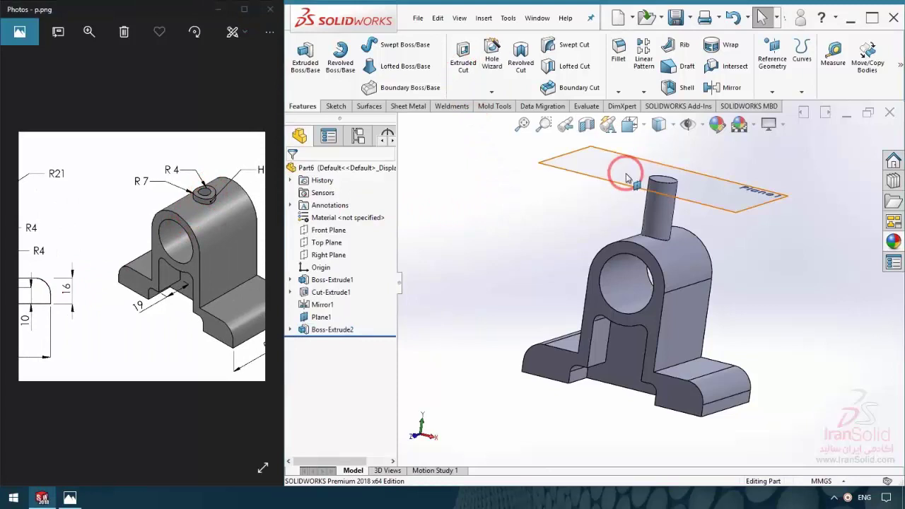
click(659, 182)
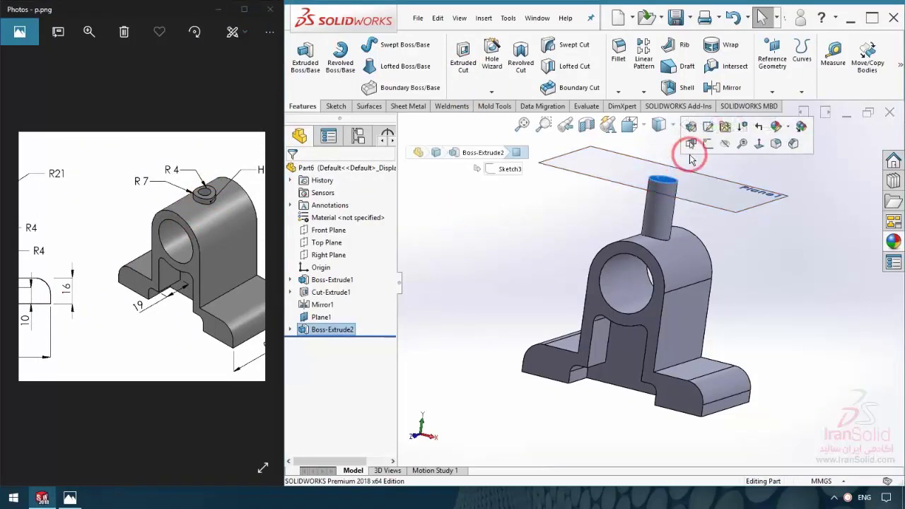
click(705, 146)
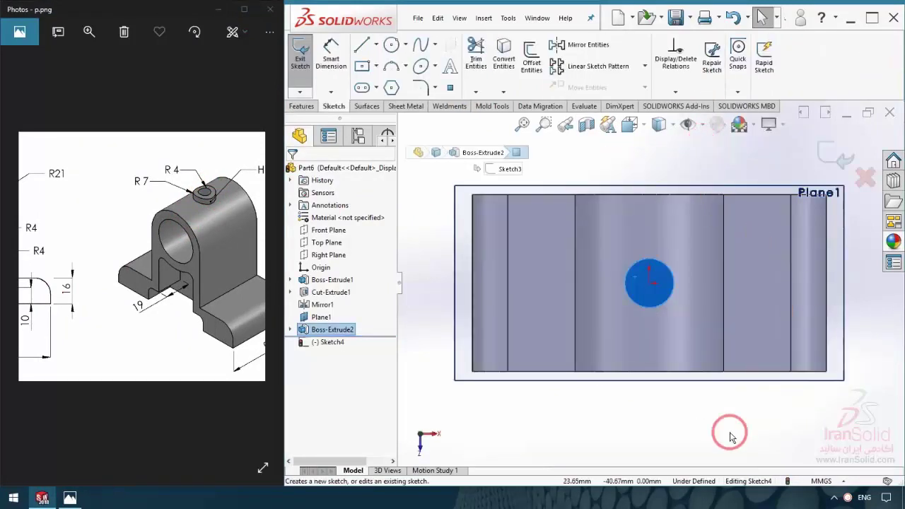
click(393, 48)
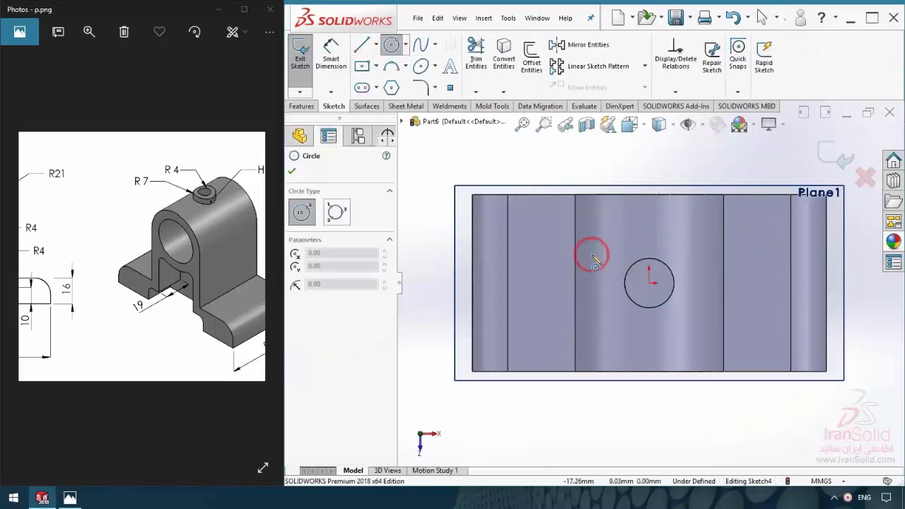
click(649, 283)
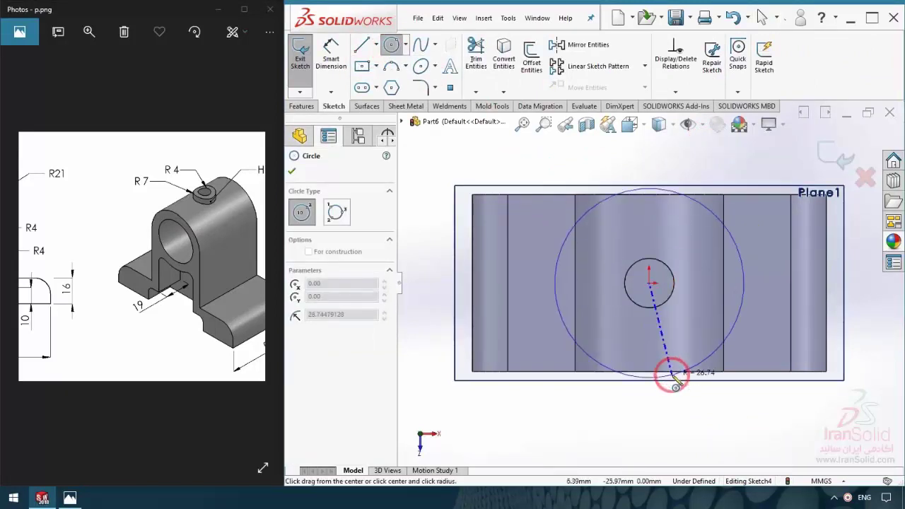
click(667, 374)
right_drag(717, 430, 718, 368)
Step: Dimension the circle to 8 mm diameter and exit the sketch
click(708, 210)
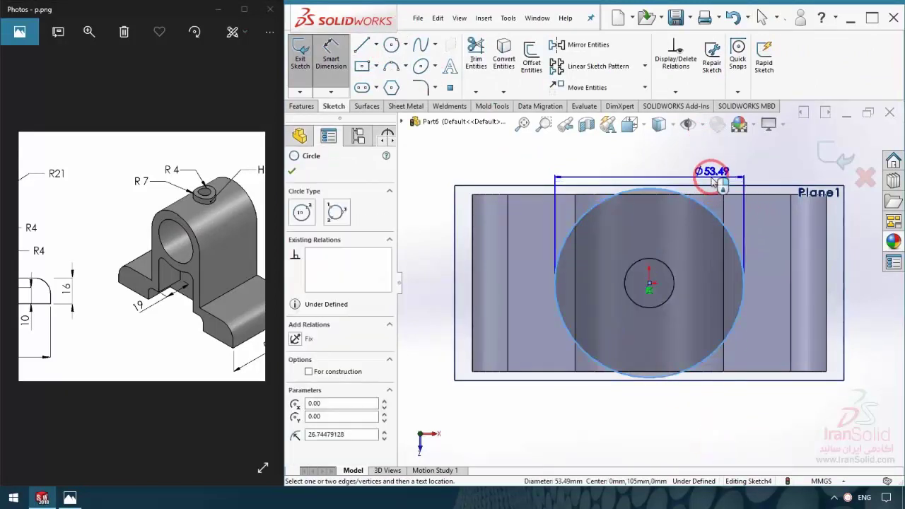
click(712, 173)
text(8)
key(Return)
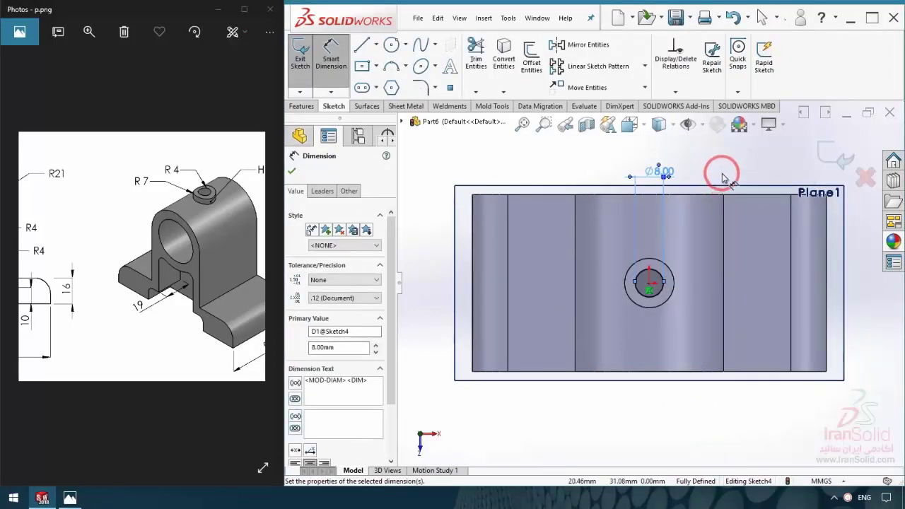
click(721, 174)
click(820, 158)
Step: Extrude-cut the Ø8 mm circle Up To Surface, ending at the large bore face
middle_drag(510, 297, 547, 237)
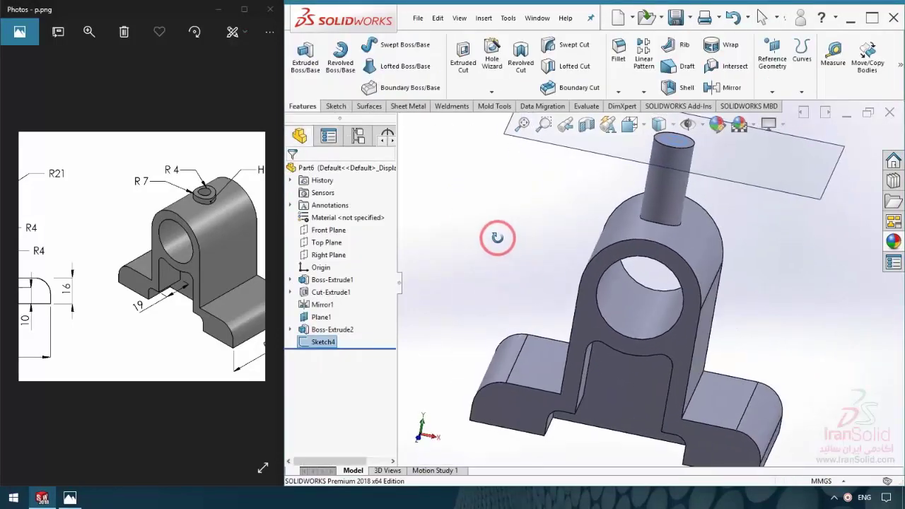
click(464, 57)
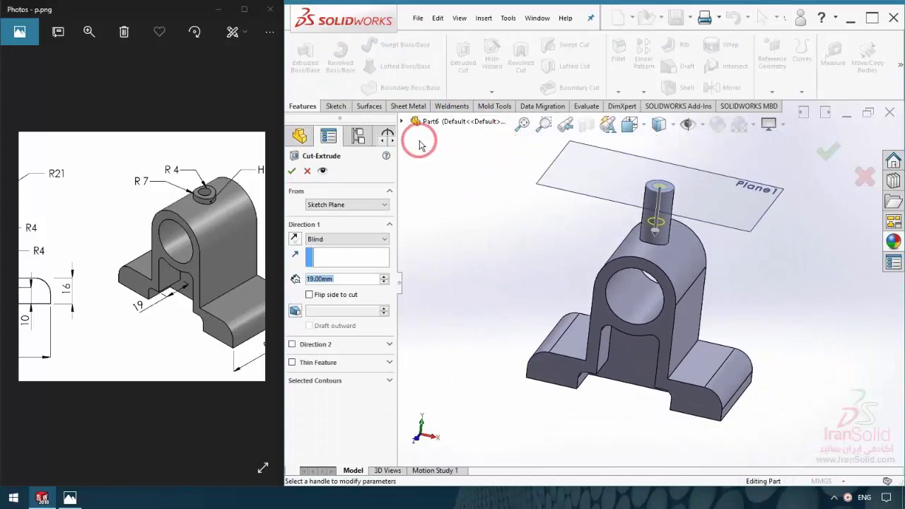
click(343, 239)
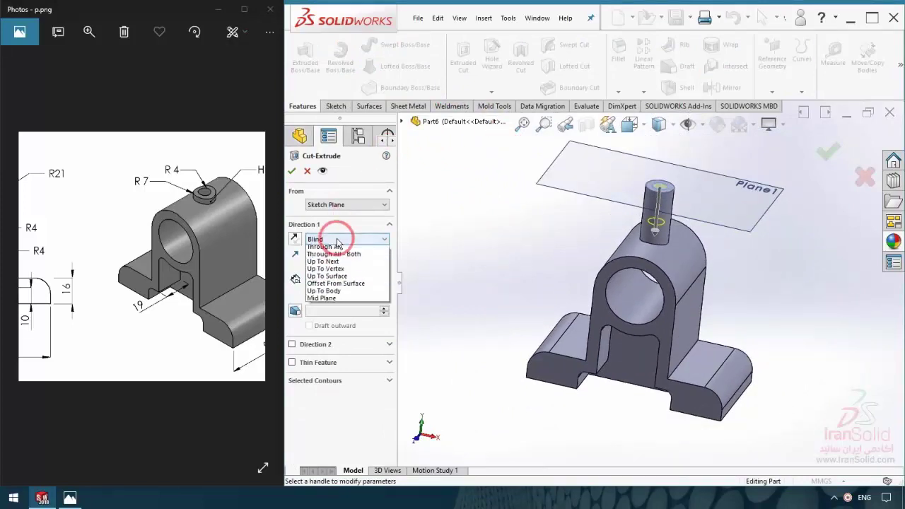
click(324, 284)
middle_drag(496, 304, 686, 267)
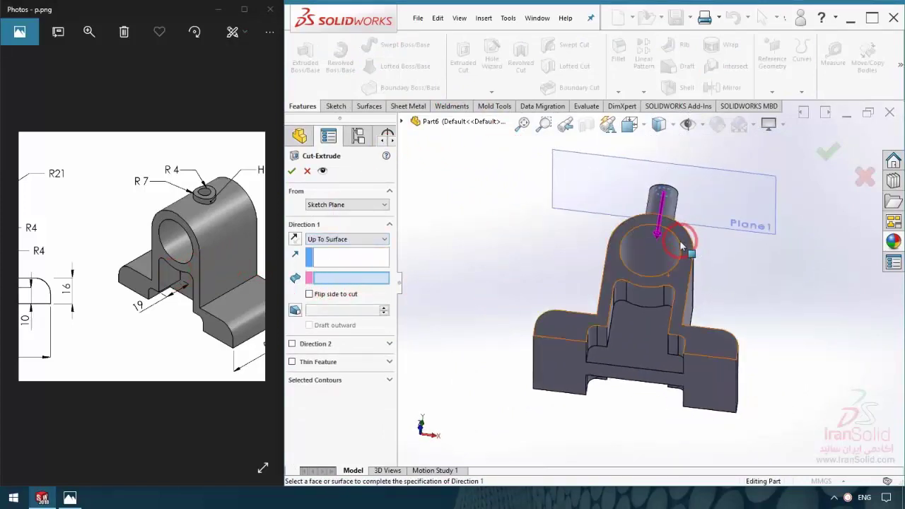
click(668, 251)
drag(180, 267, 81, 178)
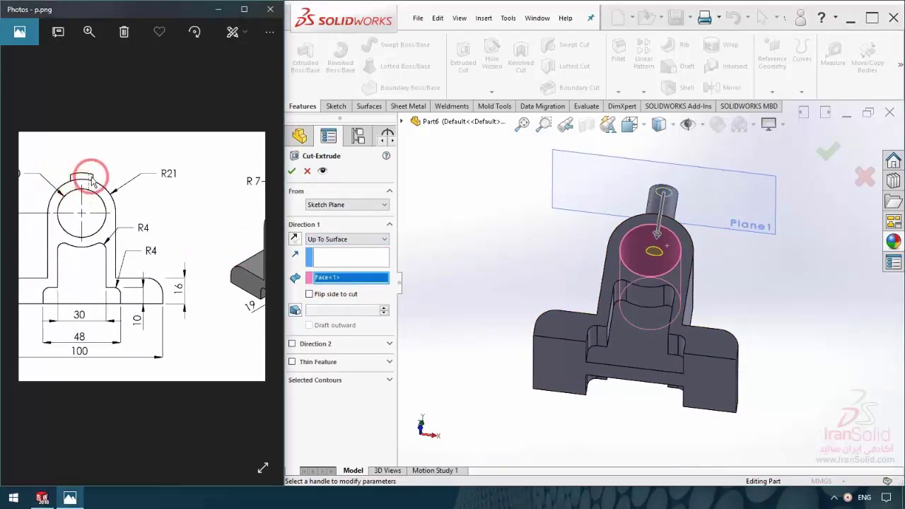
middle_drag(646, 253, 707, 278)
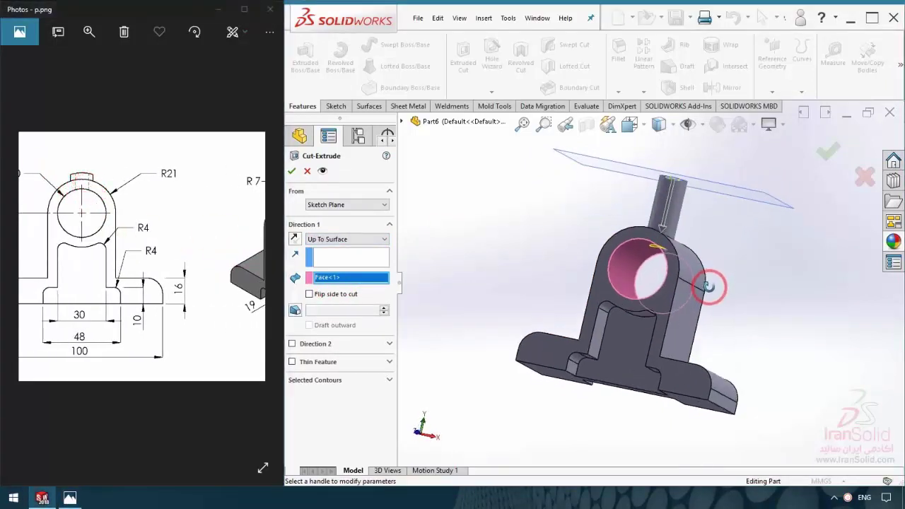
click(828, 148)
mouse_move(744, 233)
middle_down()
mouse_move(708, 239)
mouse_move(679, 277)
mouse_move(828, 303)
mouse_move(828, 279)
mouse_move(697, 205)
middle_up()
click(126, 194)
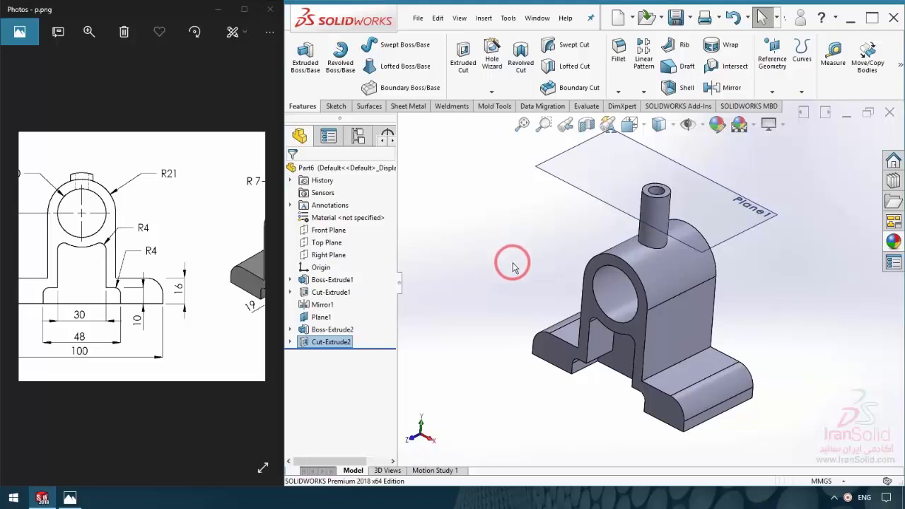
Step: Hide Plane1 and start Sketch5 on the Front Plane
click(739, 206)
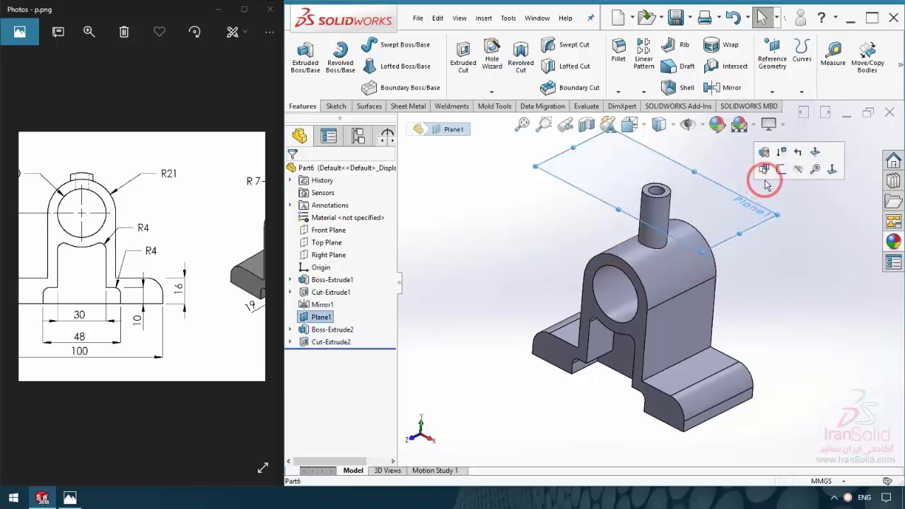
click(795, 174)
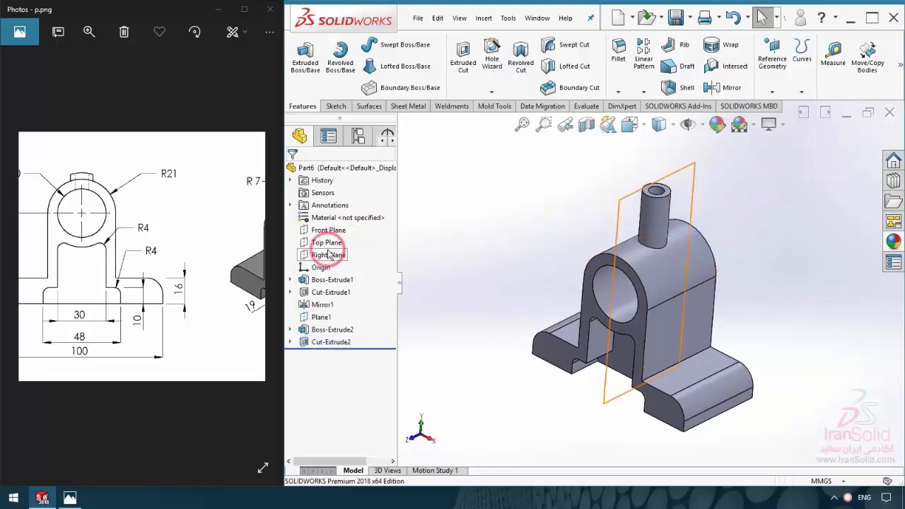
click(331, 230)
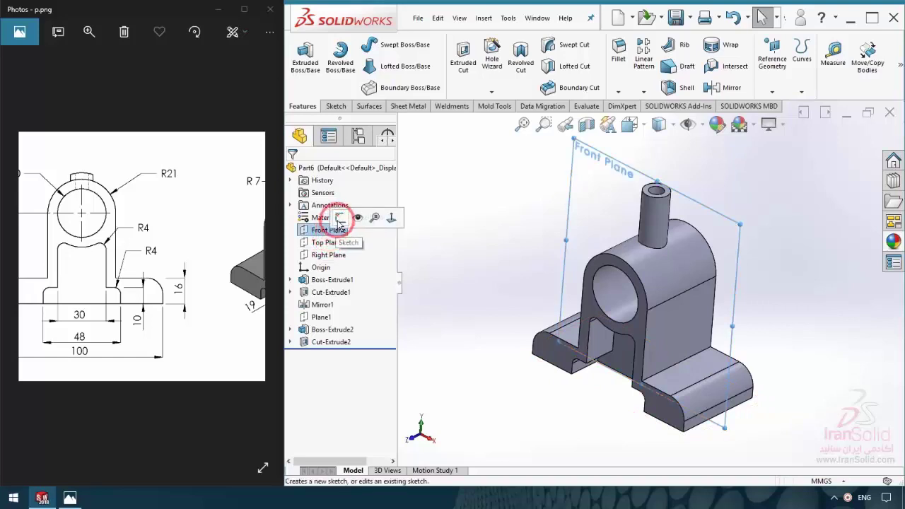
click(345, 219)
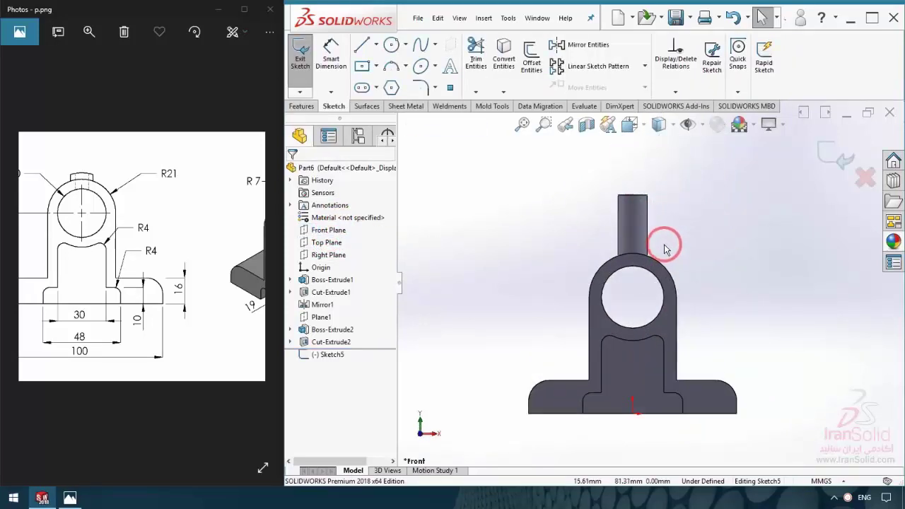
click(652, 257)
Step: Scroll through the reference drawing to check its views
click(64, 160)
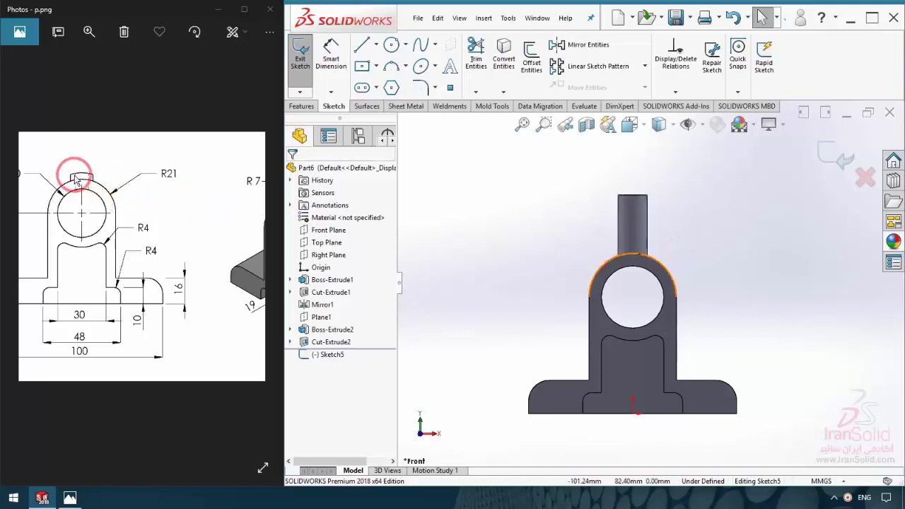
scroll(97, 181, right, 3)
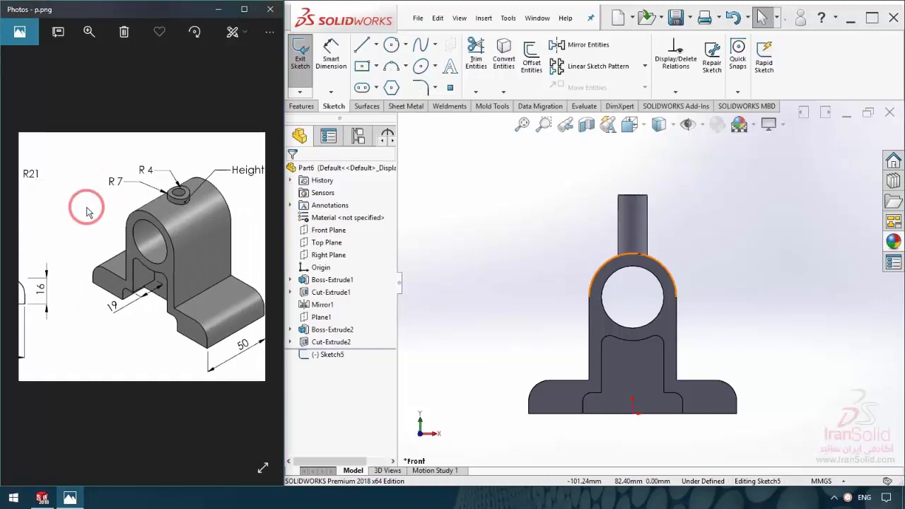
scroll(186, 201, right, 1)
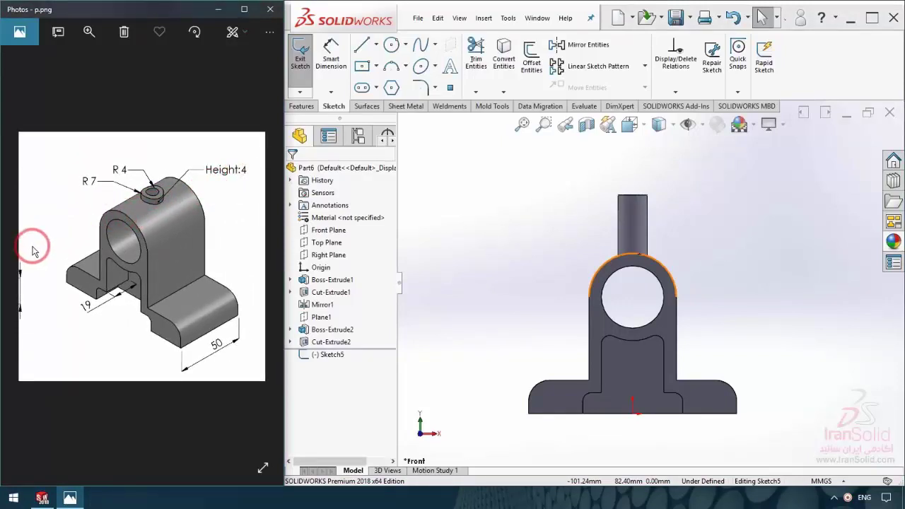
scroll(32, 251, left, 3)
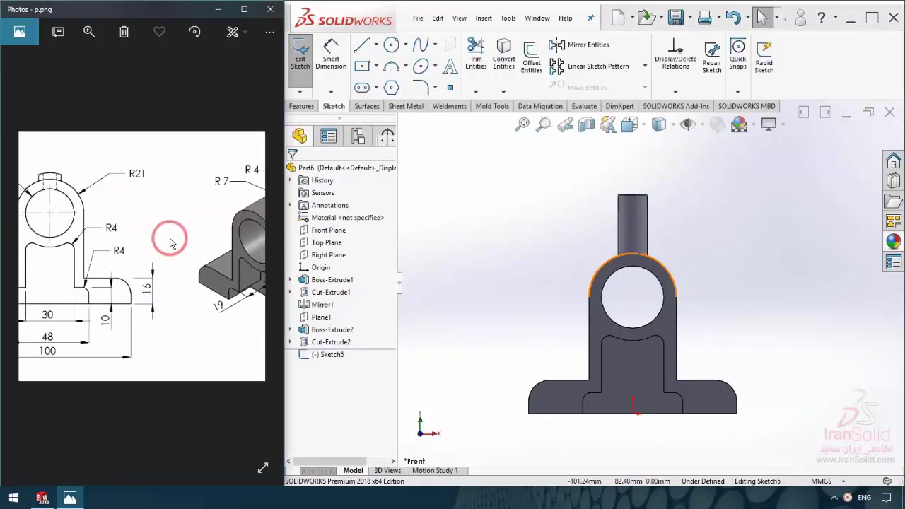
Step: Draw a circle centred on the arch hole and place its diameter dimension
click(396, 46)
drag(633, 296, 701, 289)
right_drag(747, 303, 762, 203)
click(671, 238)
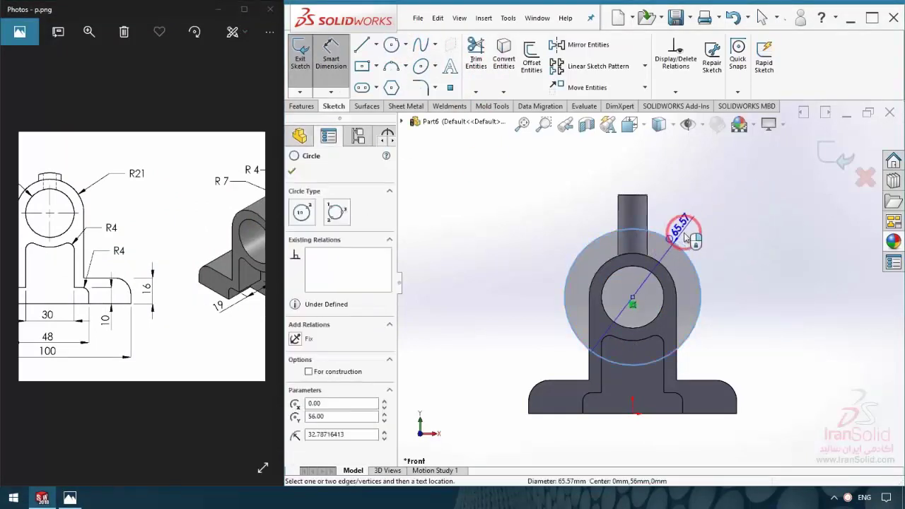
click(736, 235)
scroll(141, 236, right, 3)
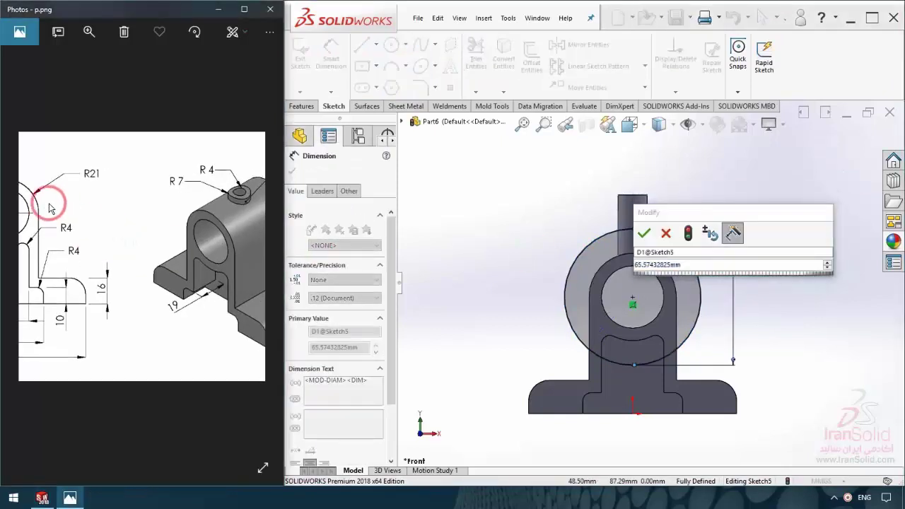
drag(49, 207, 136, 188)
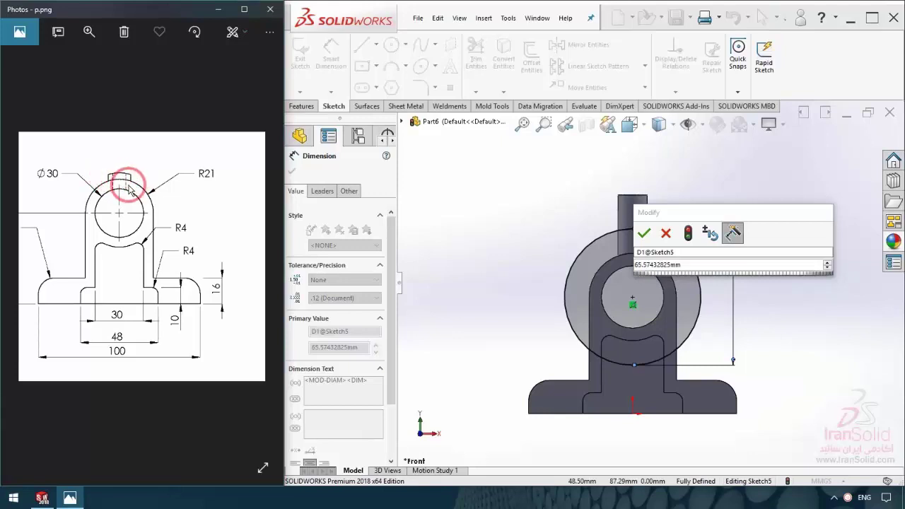
Step: Set the circle's diameter dimension to 50 mm
click(717, 275)
click(710, 265)
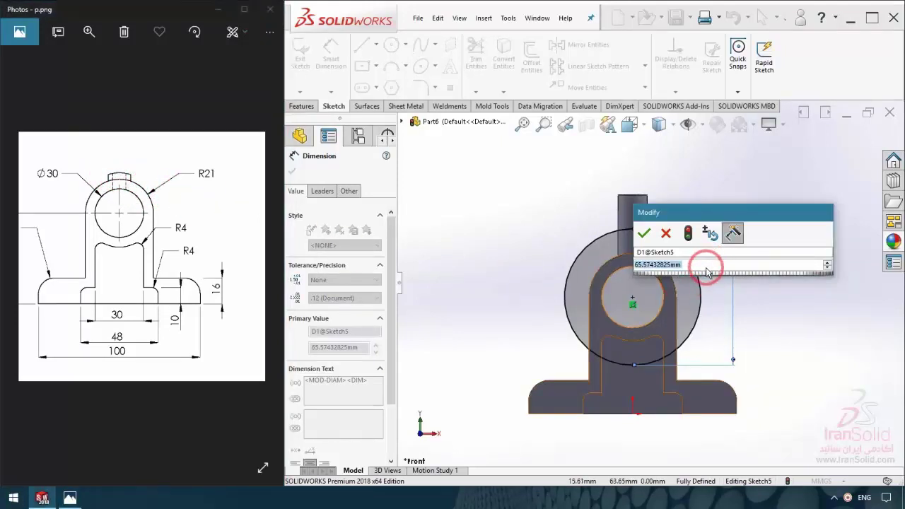
text(50)
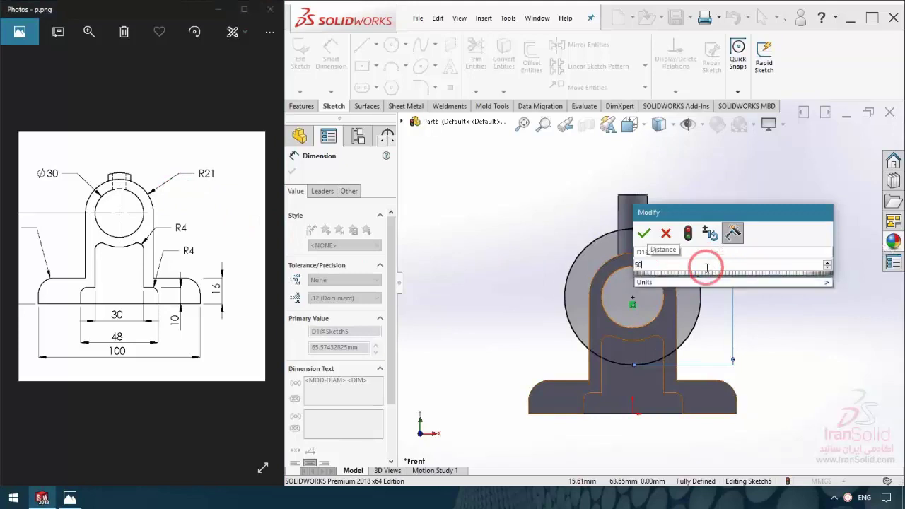
key(Return)
scroll(626, 273, down, 3)
click(648, 237)
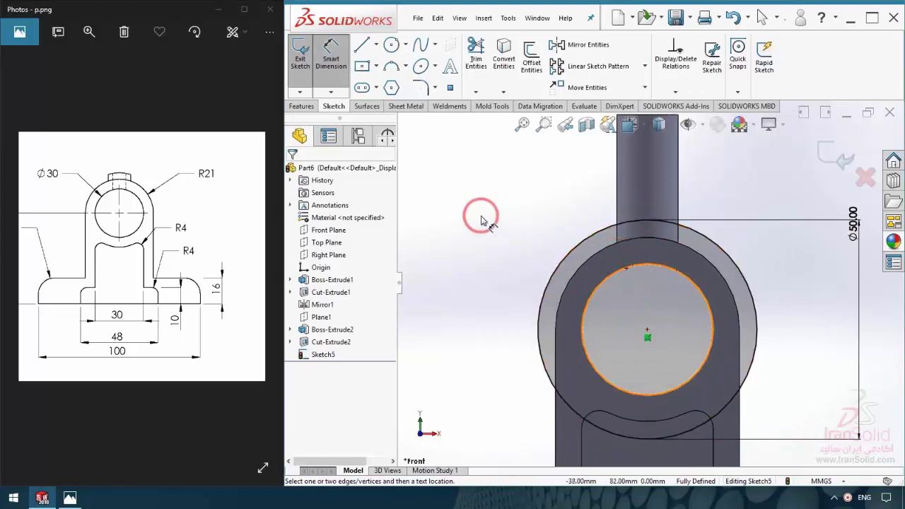
Step: Sketch three lines boxing in the top of the boss, starting and ending on the circle
key(f)
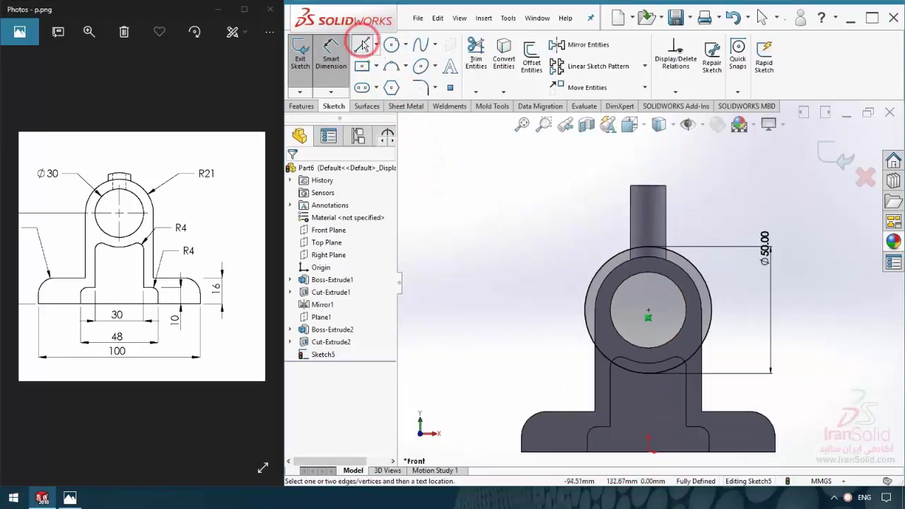
click(362, 44)
click(624, 255)
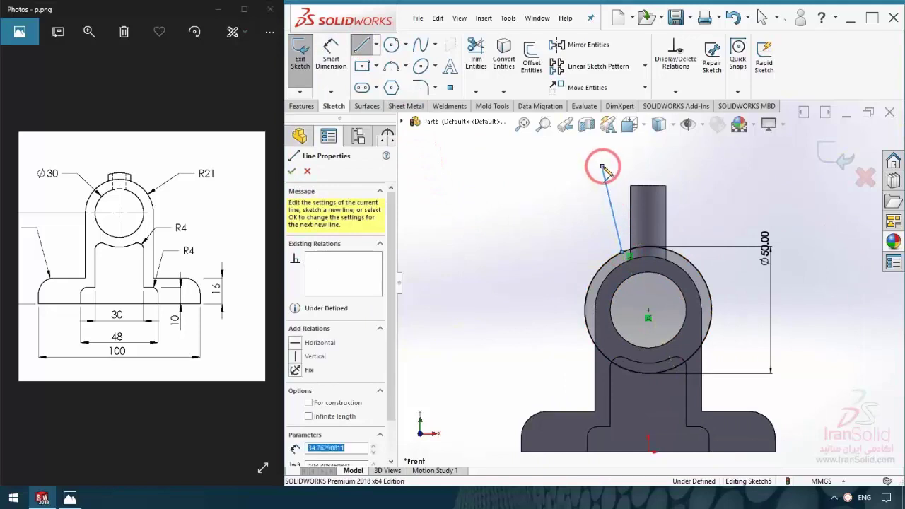
click(602, 166)
click(683, 167)
click(676, 252)
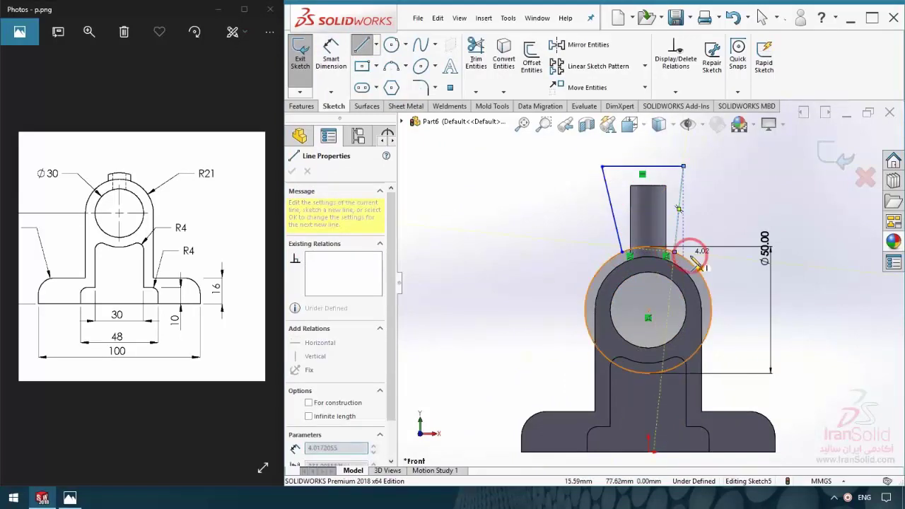
key(Escape)
Step: Trim away the circle's outer arc to close the cutting profile
click(476, 55)
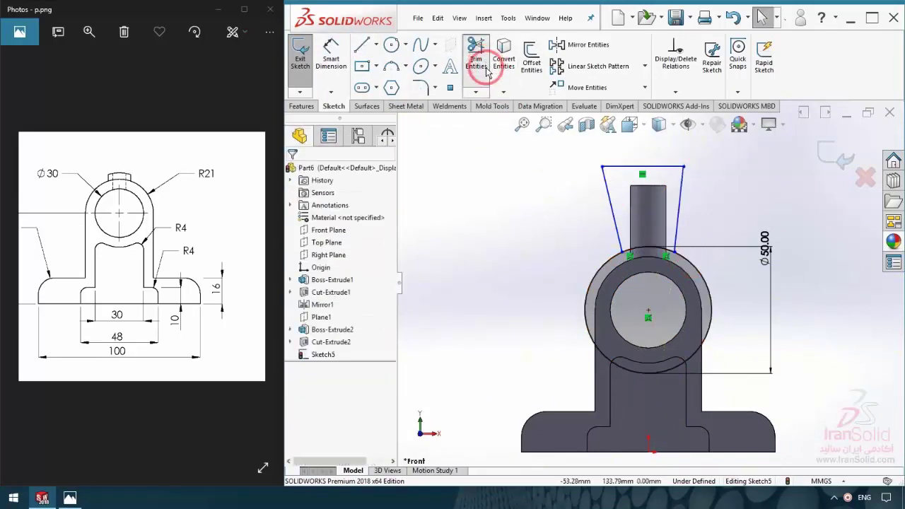
click(593, 290)
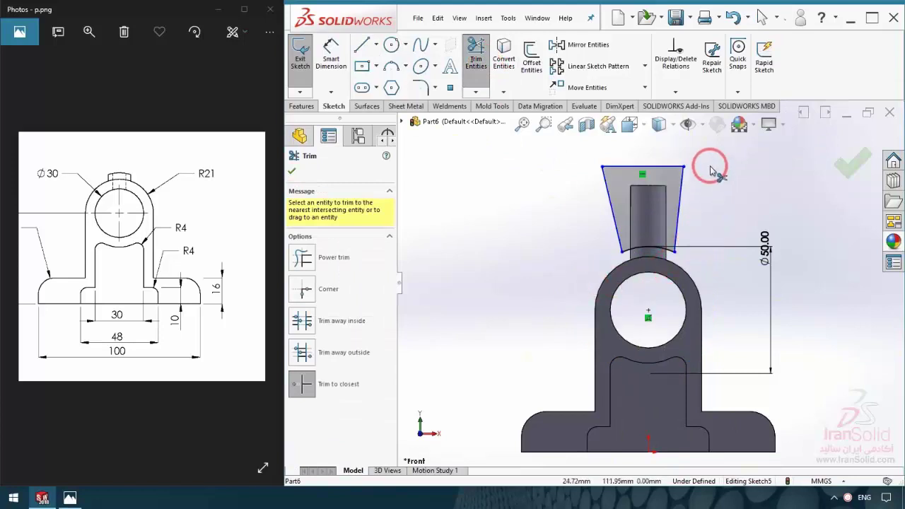
scroll(671, 255, down, 3)
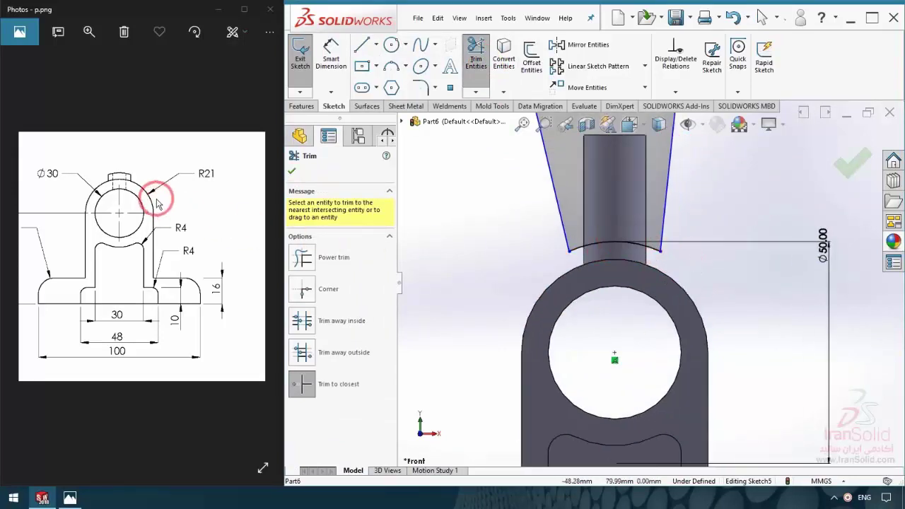
scroll(162, 200, down, 1)
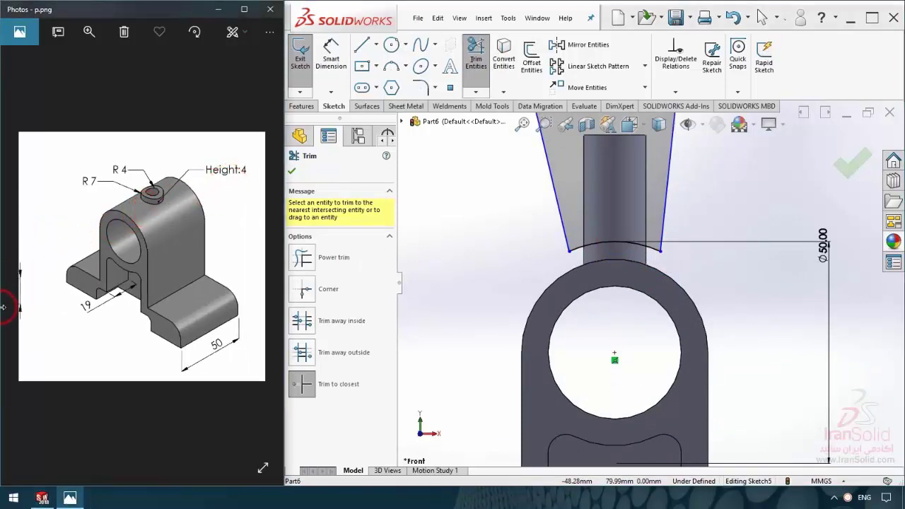
drag(3, 307, 239, 291)
middle_drag(496, 301, 474, 286)
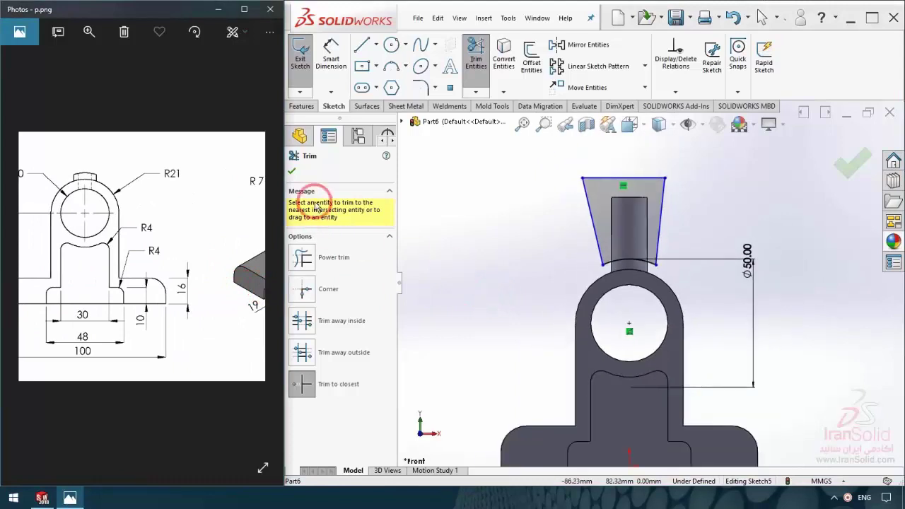
click(291, 170)
middle_drag(396, 218, 444, 233)
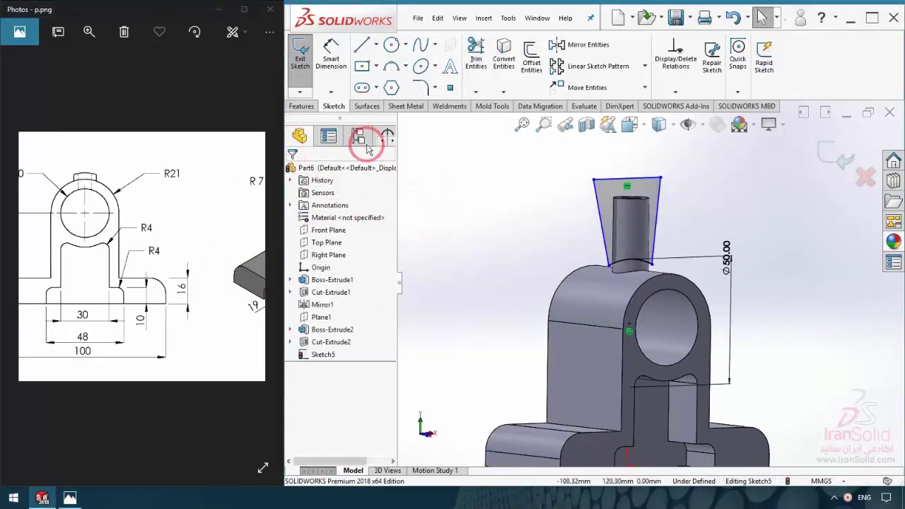
Step: Extrude-cut the closed sketch Through All in both directions, leaving a short boss stub
click(301, 106)
click(455, 68)
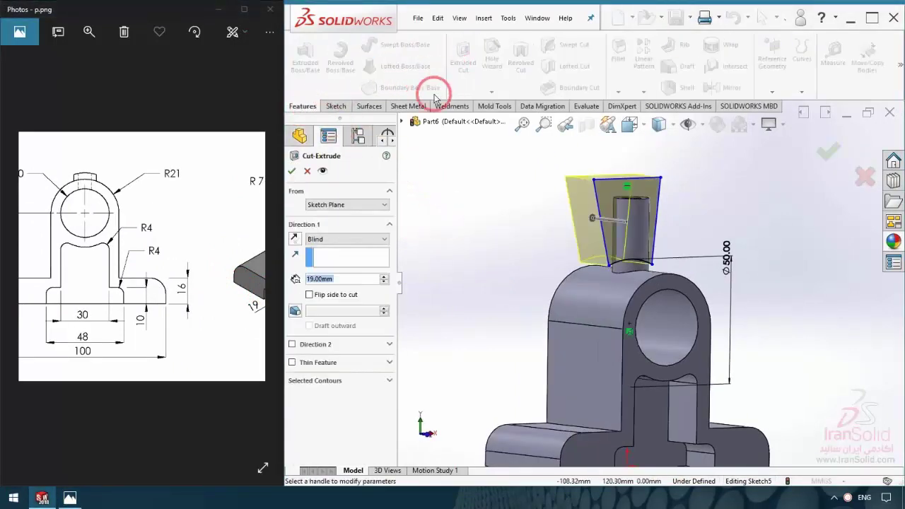
click(374, 239)
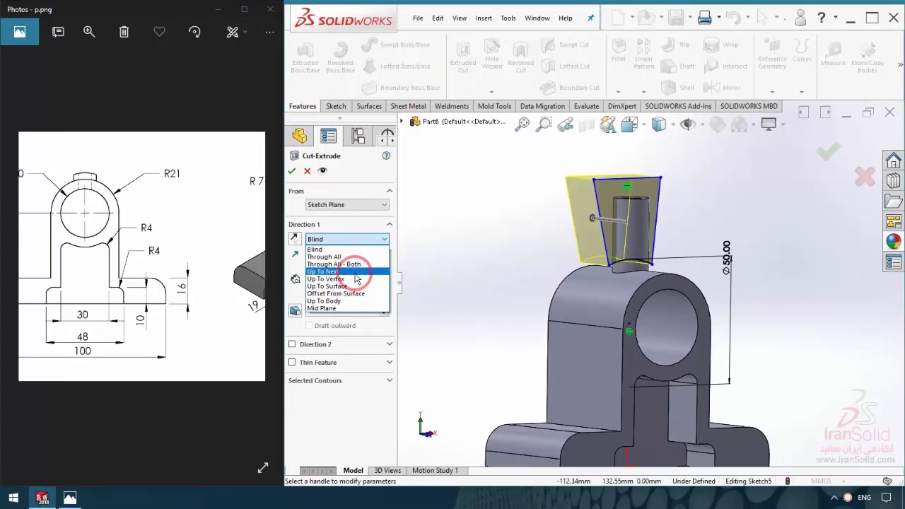
click(339, 264)
click(292, 171)
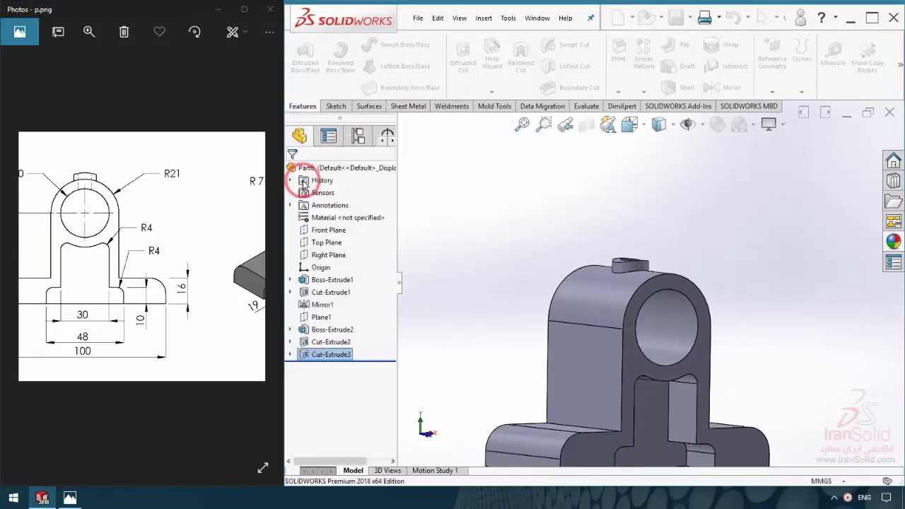
middle_drag(811, 266, 694, 345)
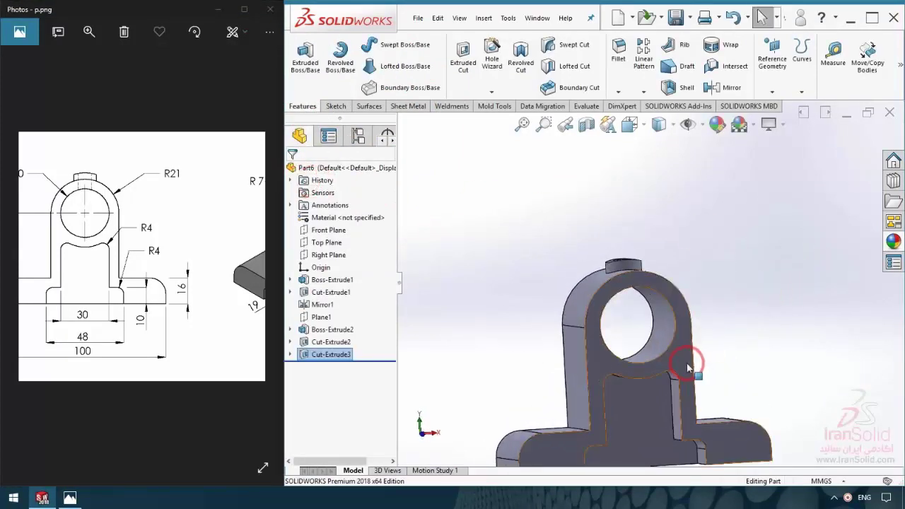
click(740, 363)
key(ctrl+8)
click(775, 221)
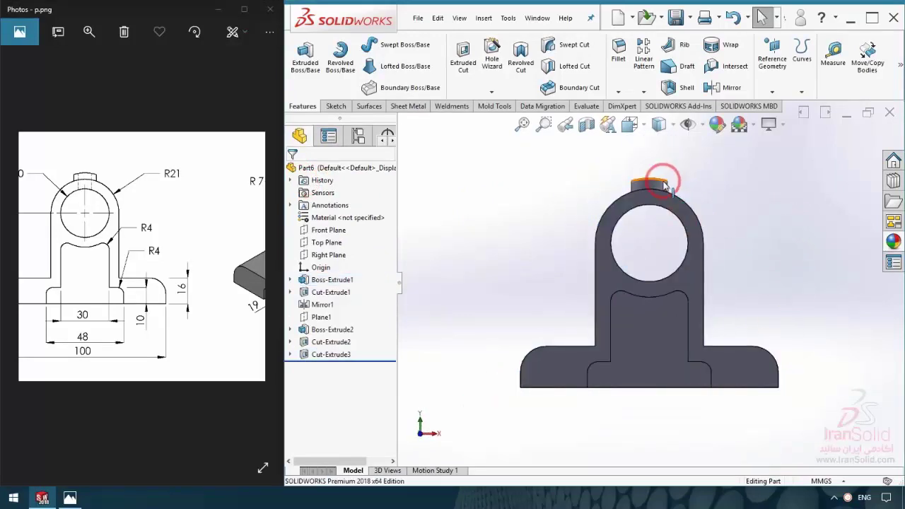
scroll(657, 185, down, 3)
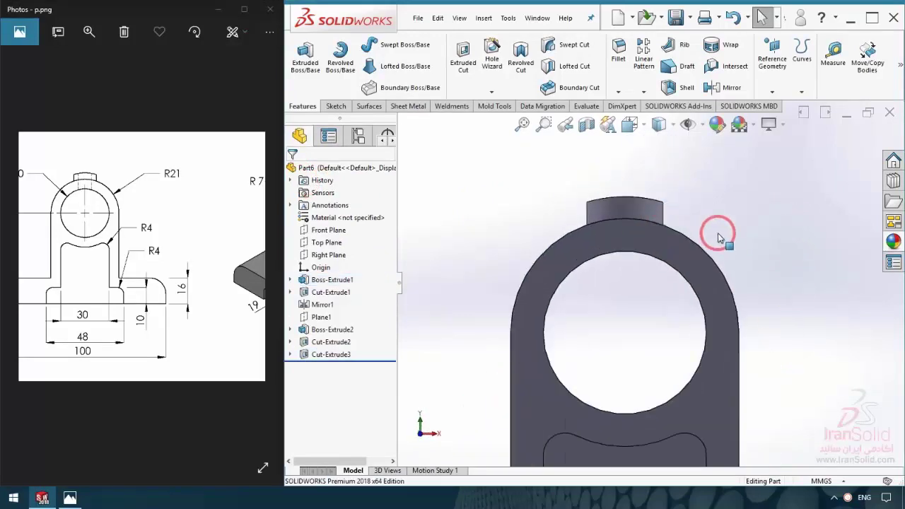
middle_drag(521, 384, 544, 336)
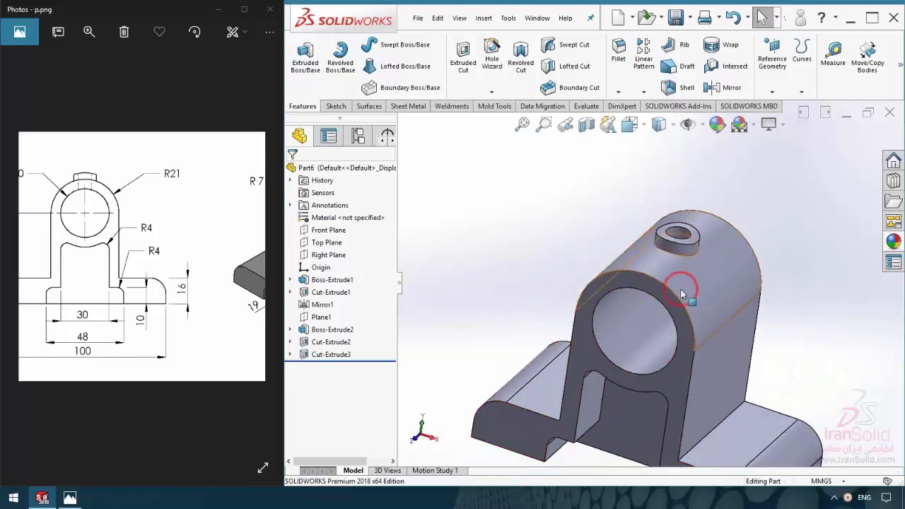
key(ctrl+7)
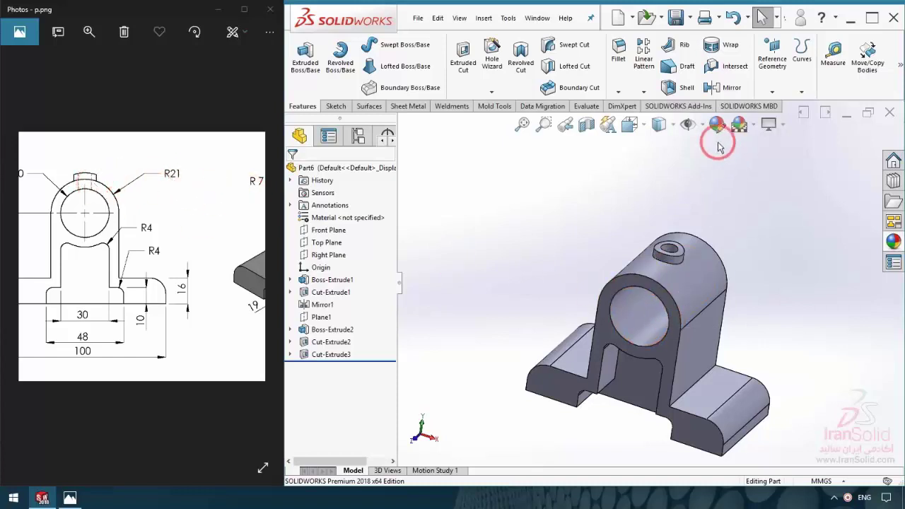
click(643, 128)
click(598, 333)
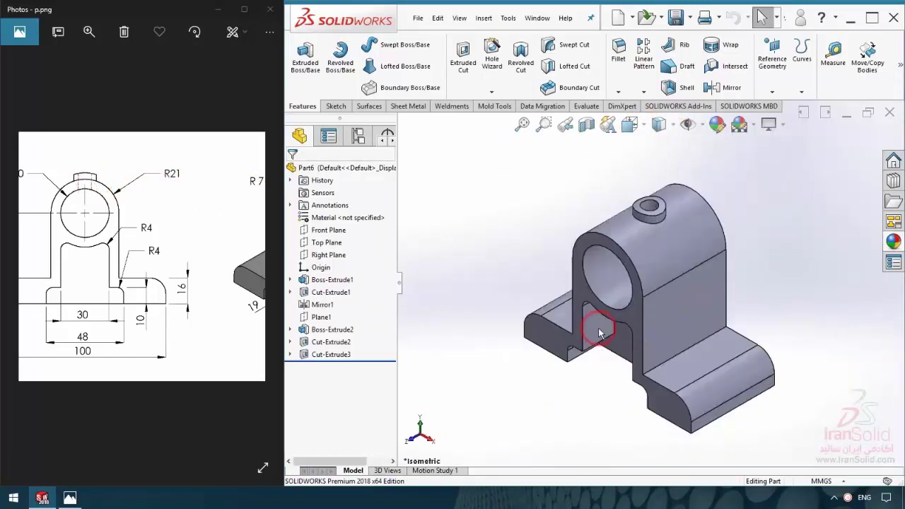
drag(177, 263, 60, 271)
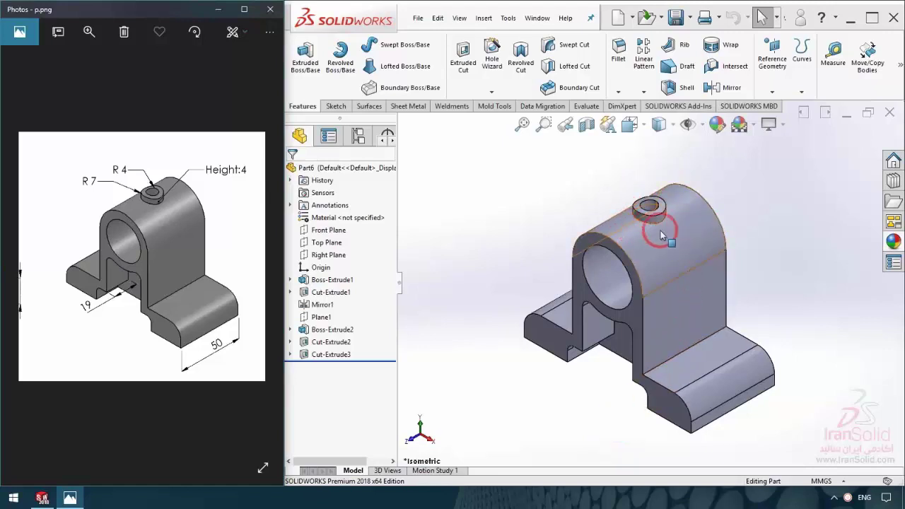
click(742, 227)
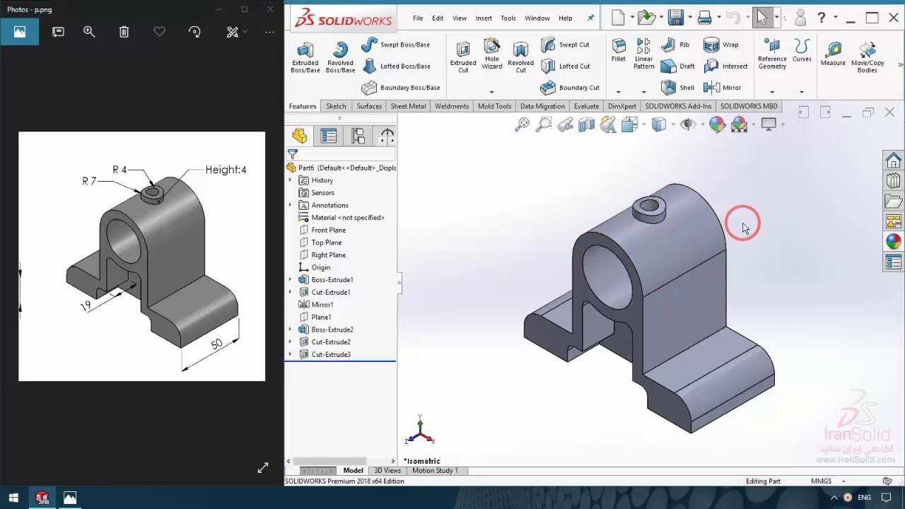